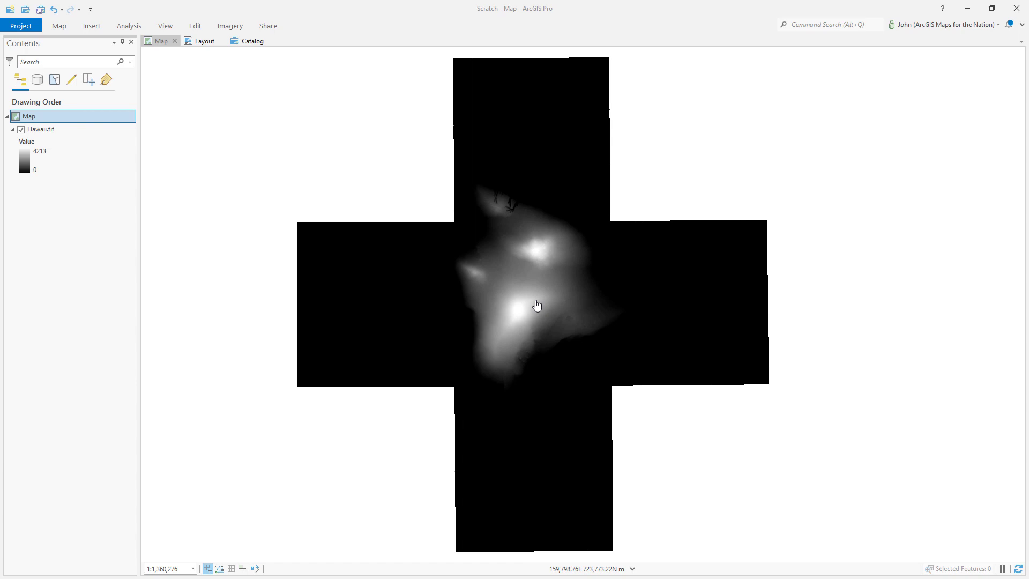
- Set the map background colour to black in Map Properties and reopen it to confirm
double_click(60, 118)
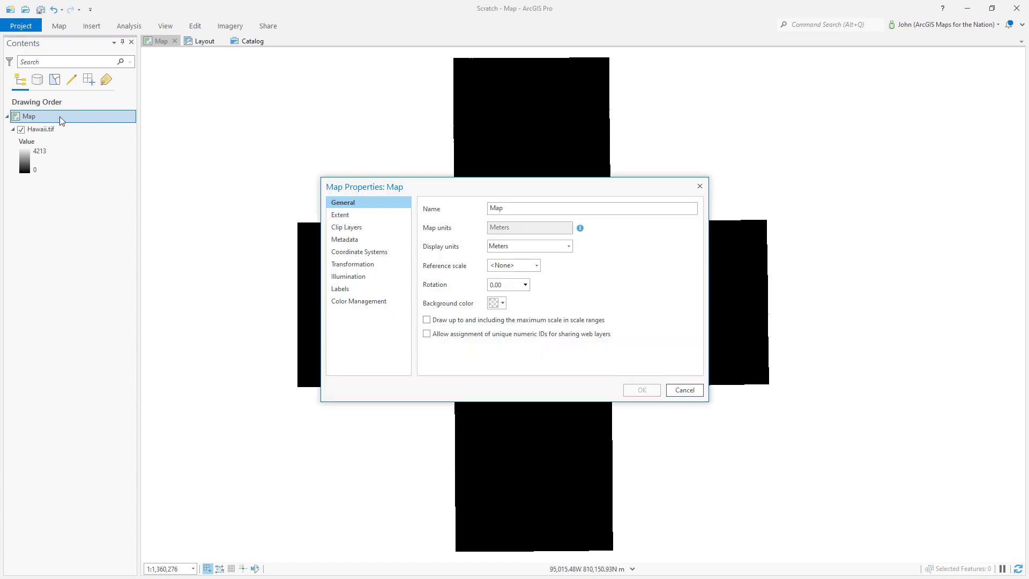
left_click(495, 304)
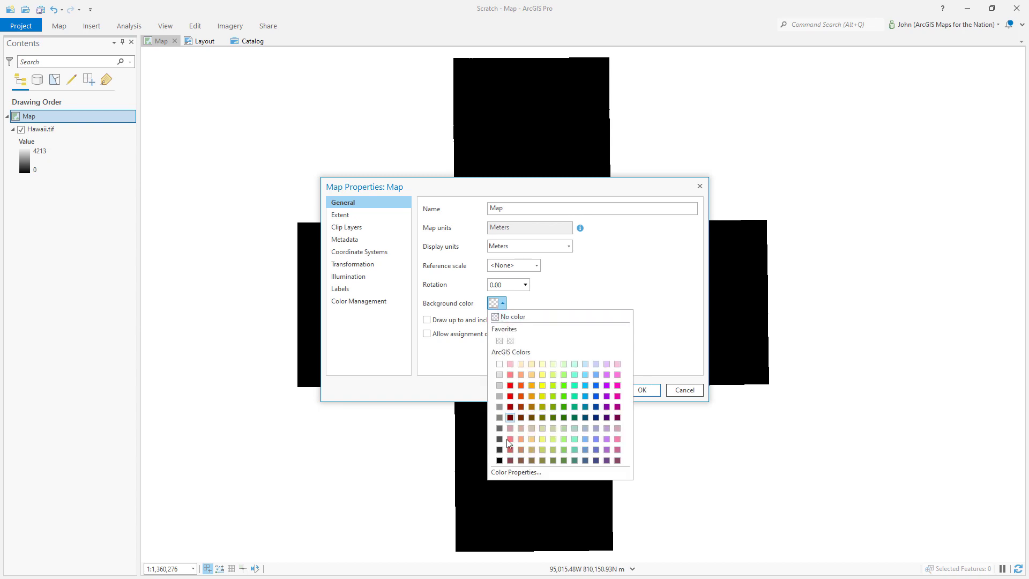
left_click(499, 460)
left_click(641, 391)
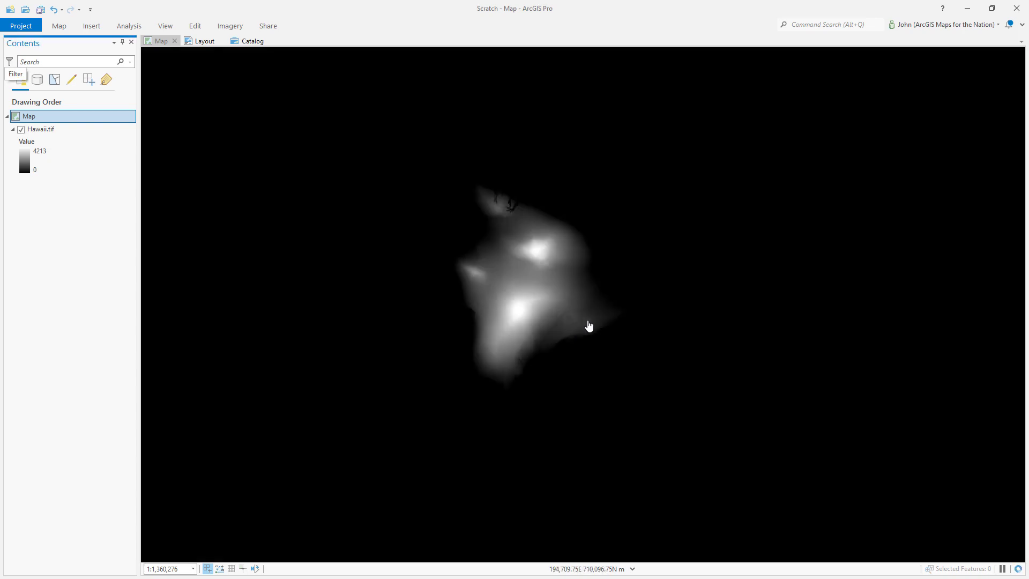
double_click(70, 117)
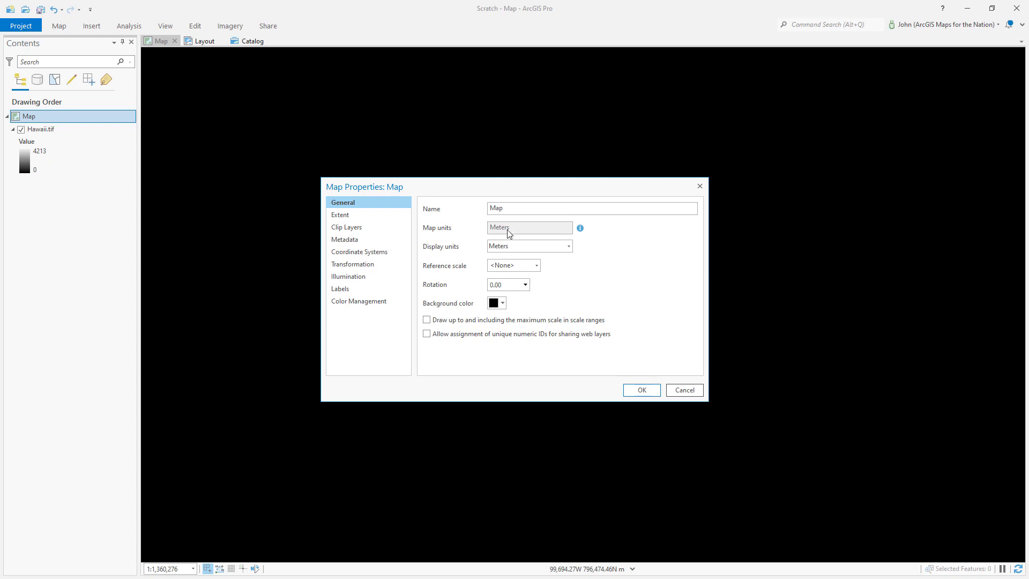
- Close Map Properties and zoom into the Hawaii raster's summit area to examine it
left_click(641, 390)
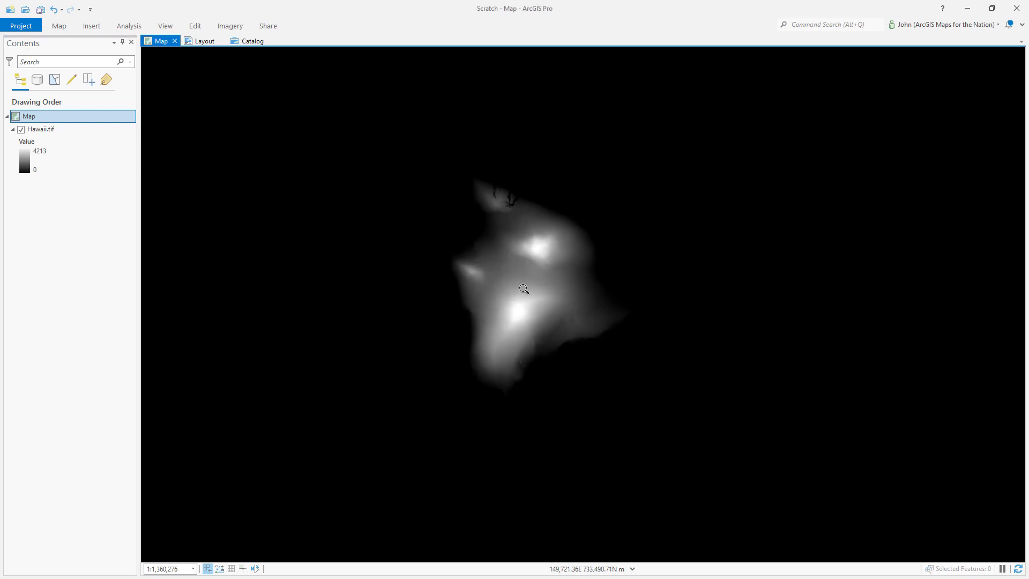
scroll(535, 318, "up", 6)
scroll(542, 347, "up", 8)
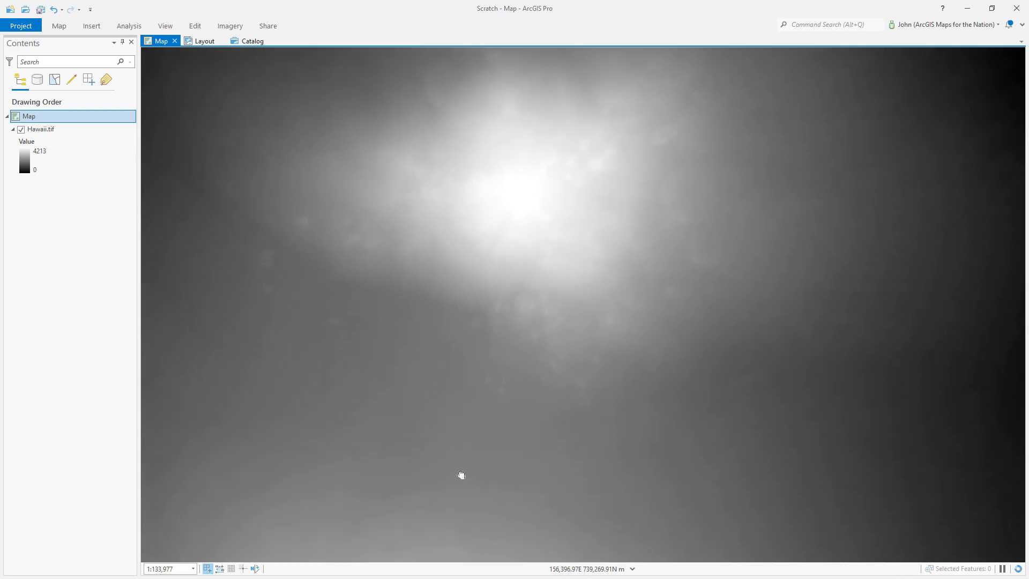
scroll(569, 270, "up", 2)
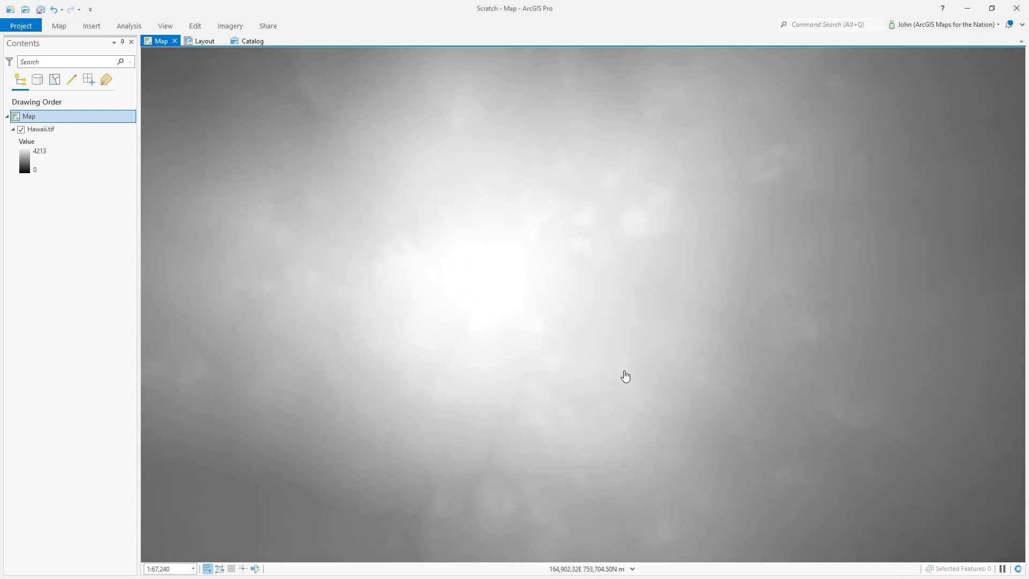
left_click_drag(624, 374, 606, 303)
scroll(621, 341, "down", 2)
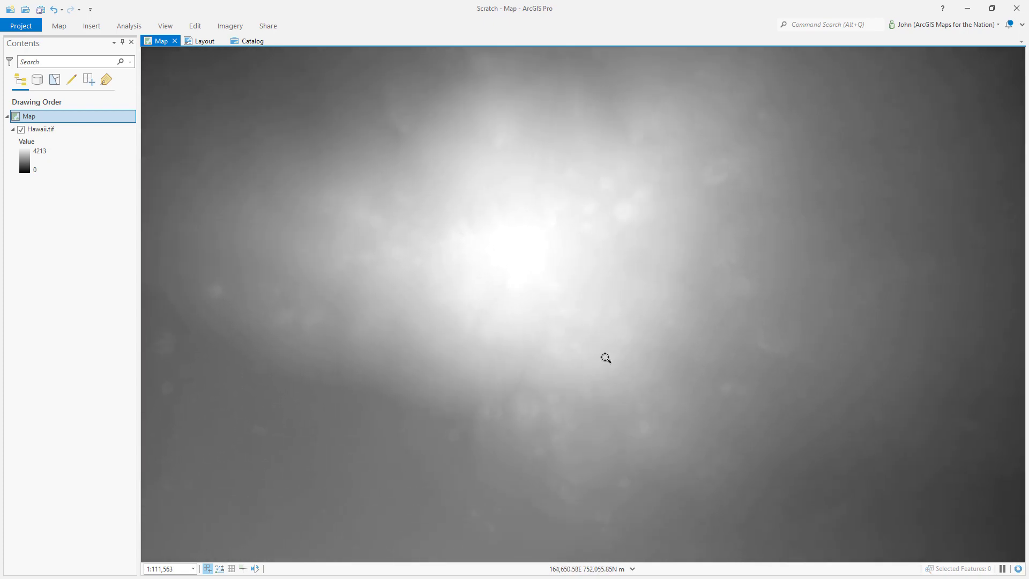
scroll(600, 351, "down", 2)
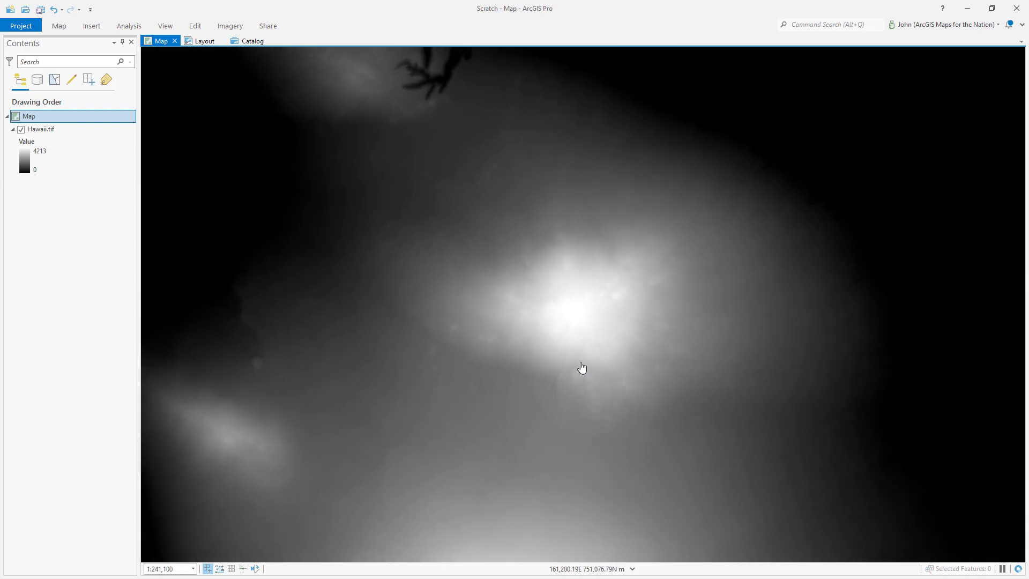
- Pan toward the northern slopes and zoom back out to frame the whole island
left_click_drag(583, 368, 659, 461)
left_click_drag(549, 313, 567, 338)
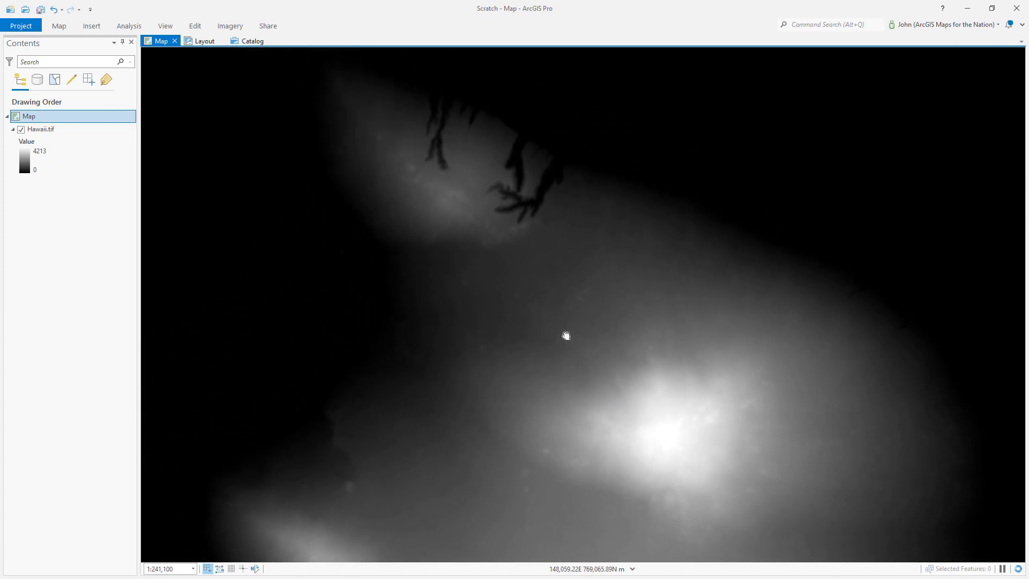
scroll(664, 381, "down", 1)
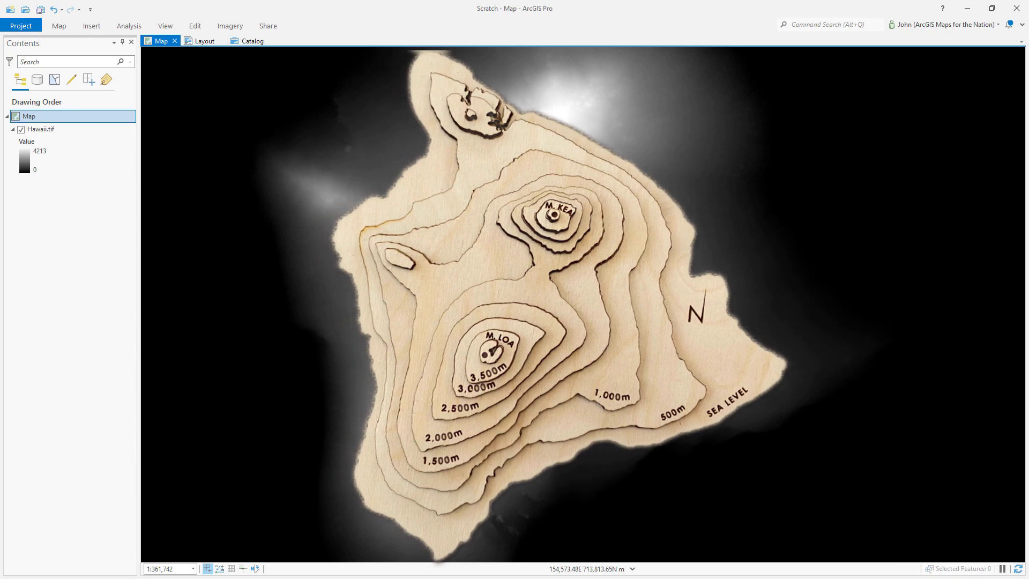
left_click_drag(558, 230, 581, 303)
scroll(563, 227, "down", 2)
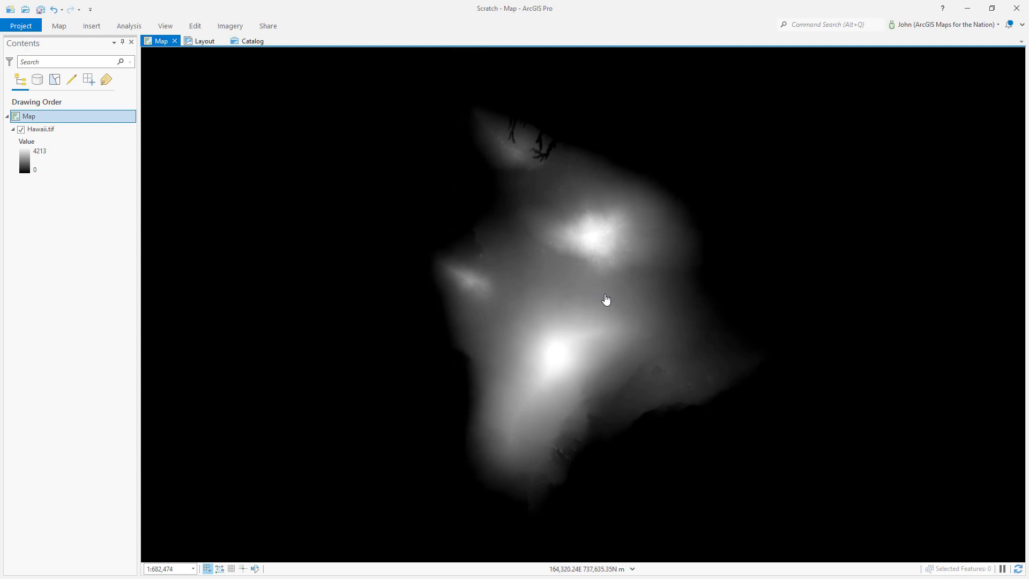
left_click_drag(573, 307, 571, 303)
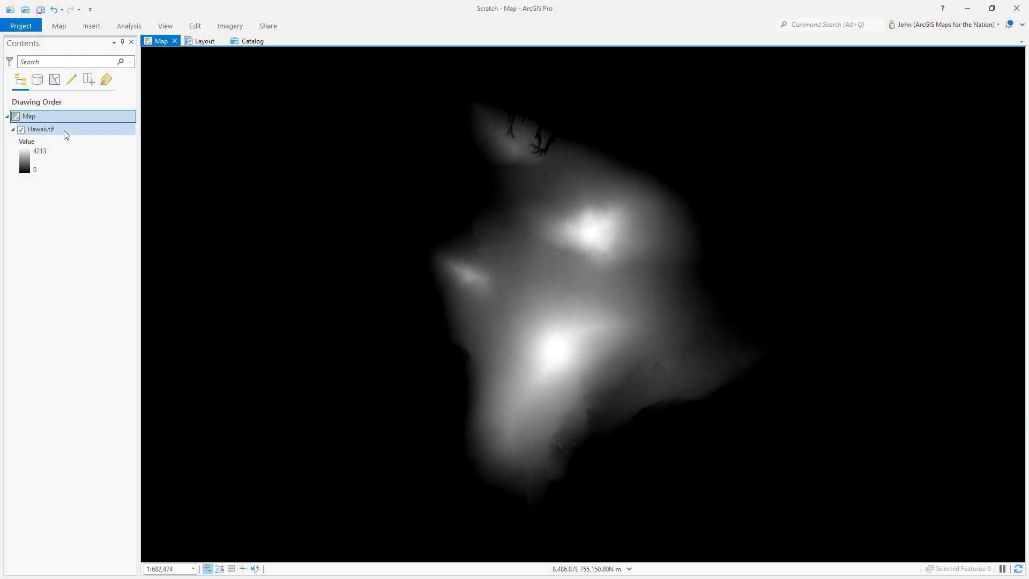
- Apply a Mean Statistics raster function (12 rows) to Hawaii.tif, creating Statistics_Hawaii.tif
left_click(225, 28)
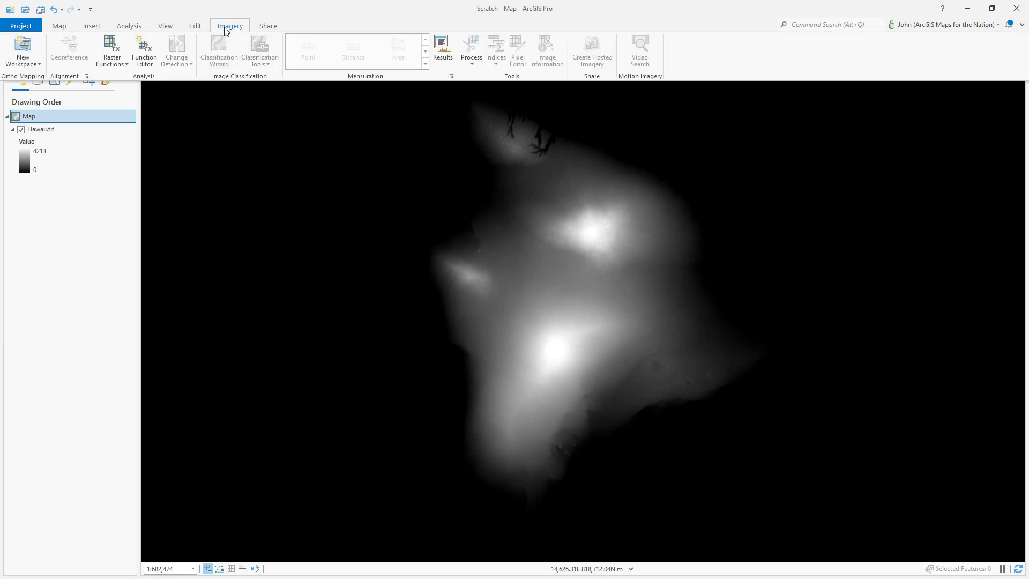
left_click(112, 49)
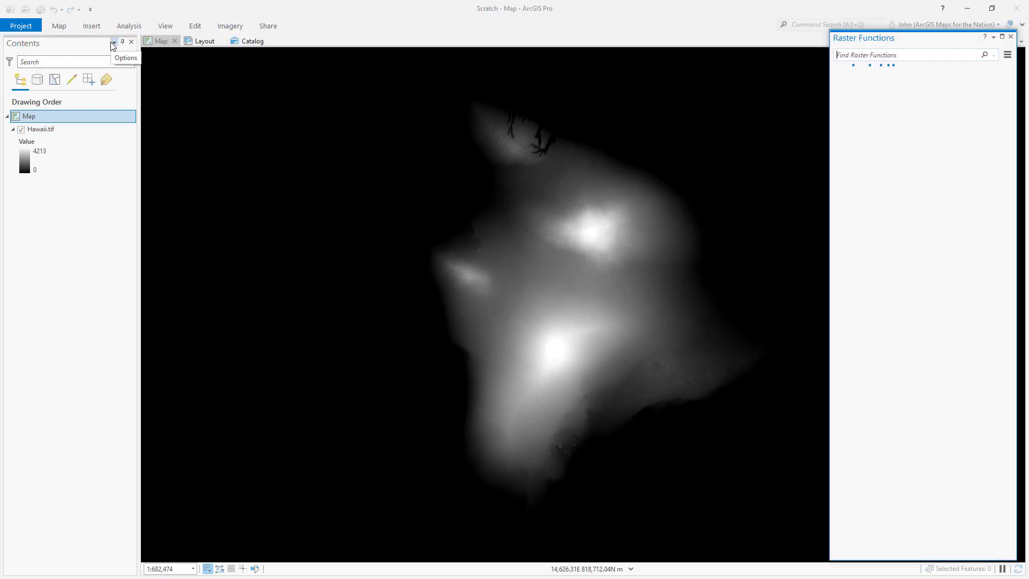
left_click(834, 92)
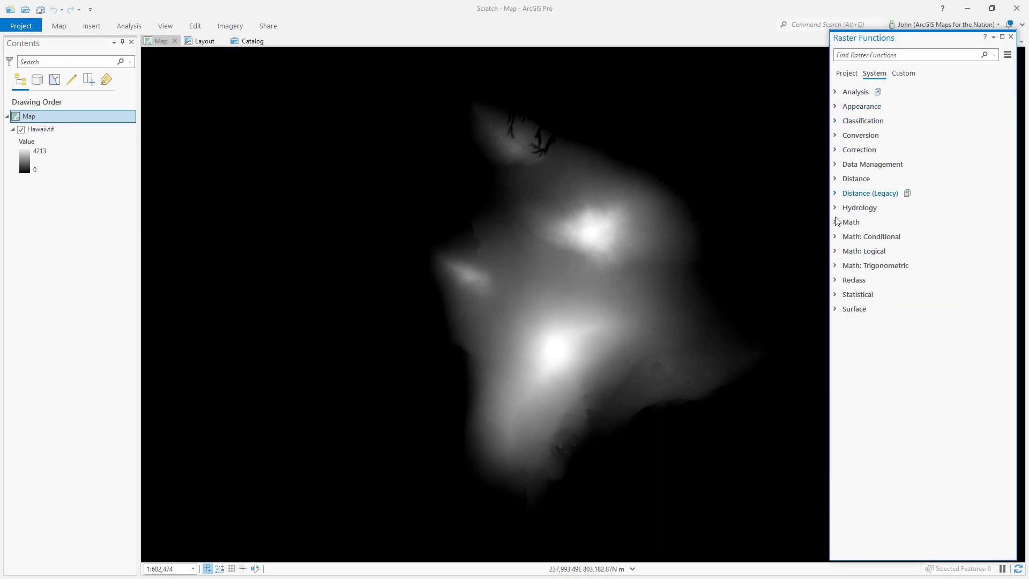
left_click(834, 295)
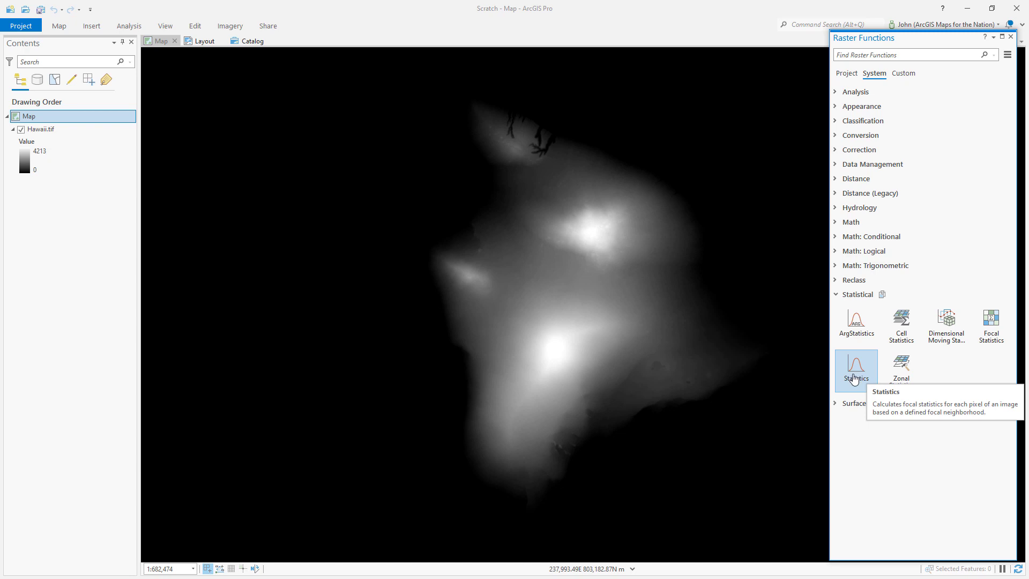
left_click(854, 375)
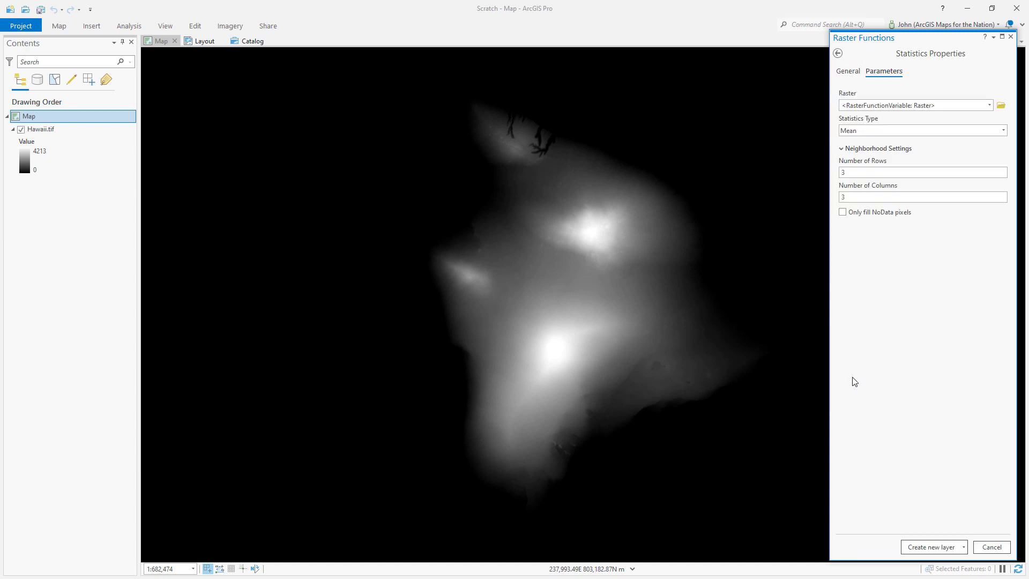
left_click(940, 106)
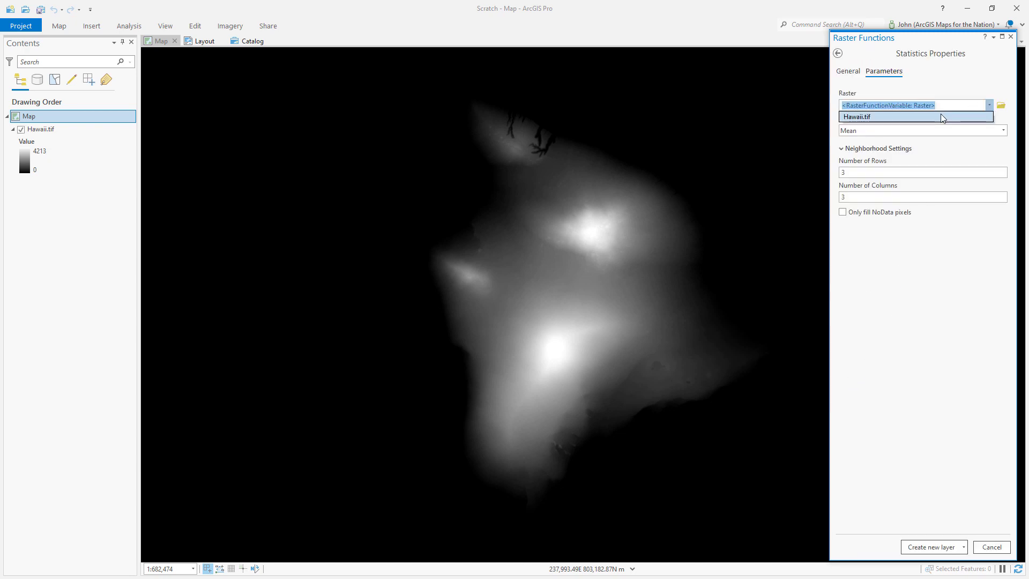
left_click(942, 117)
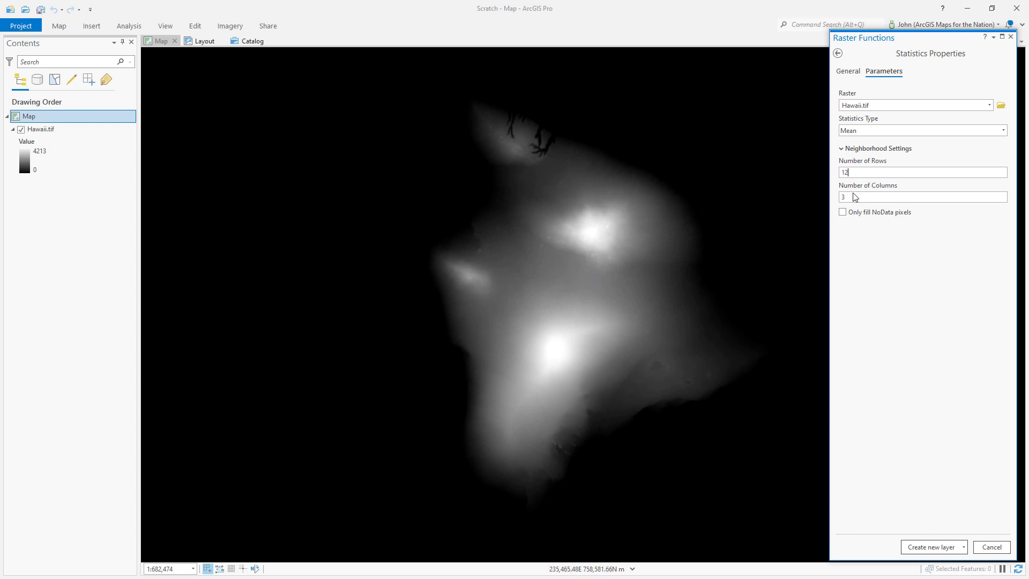
left_click(922, 545)
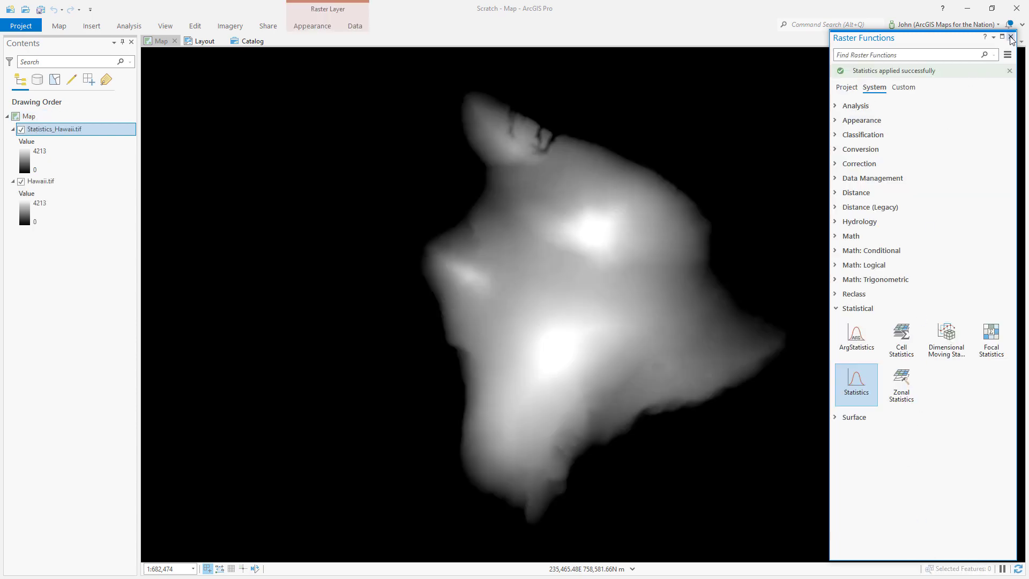
- Set the raster layer's resampling to Bilinear and its stretch type to Minimum Maximum
left_click(1010, 37)
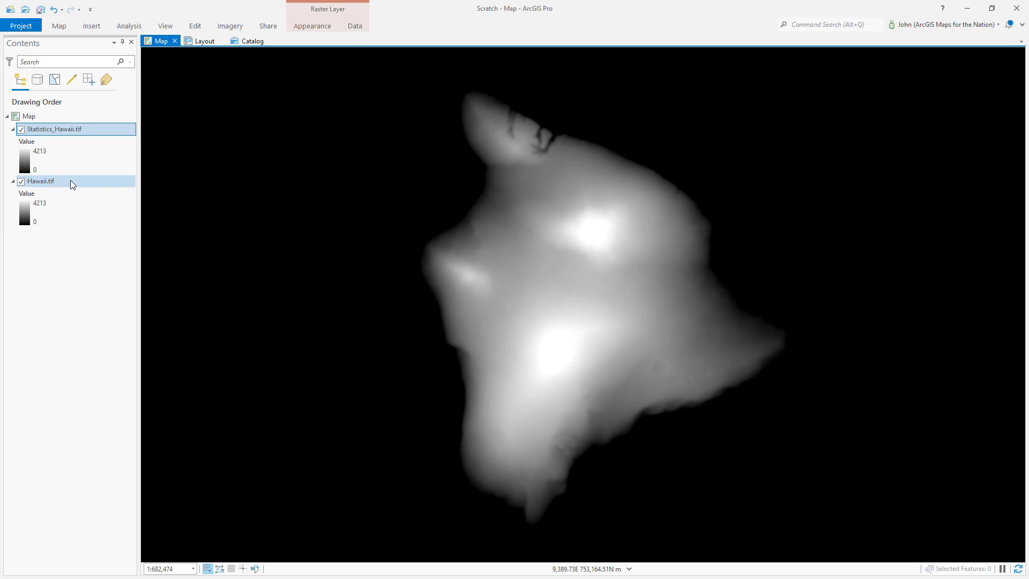
left_click(312, 26)
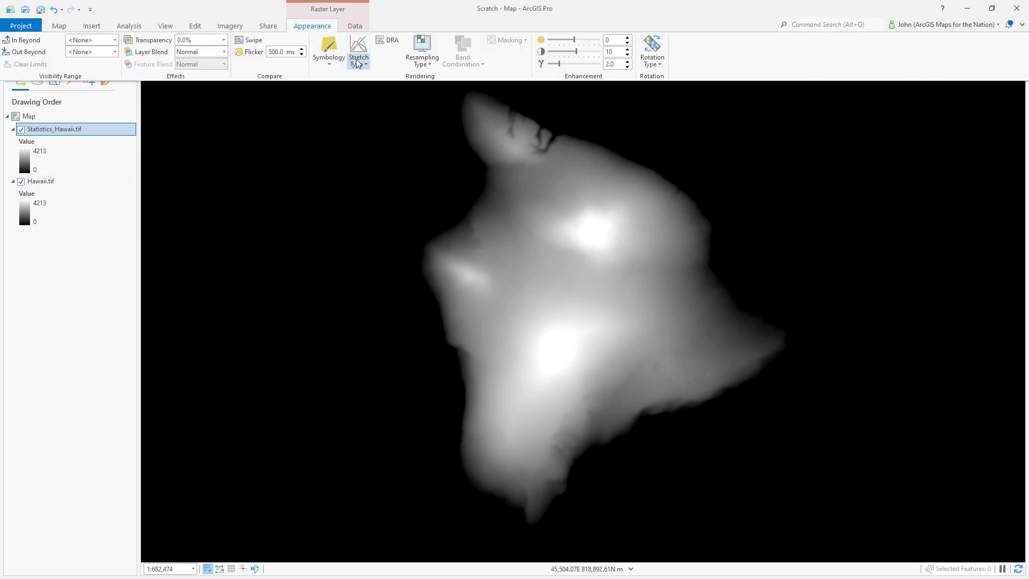
left_click(419, 65)
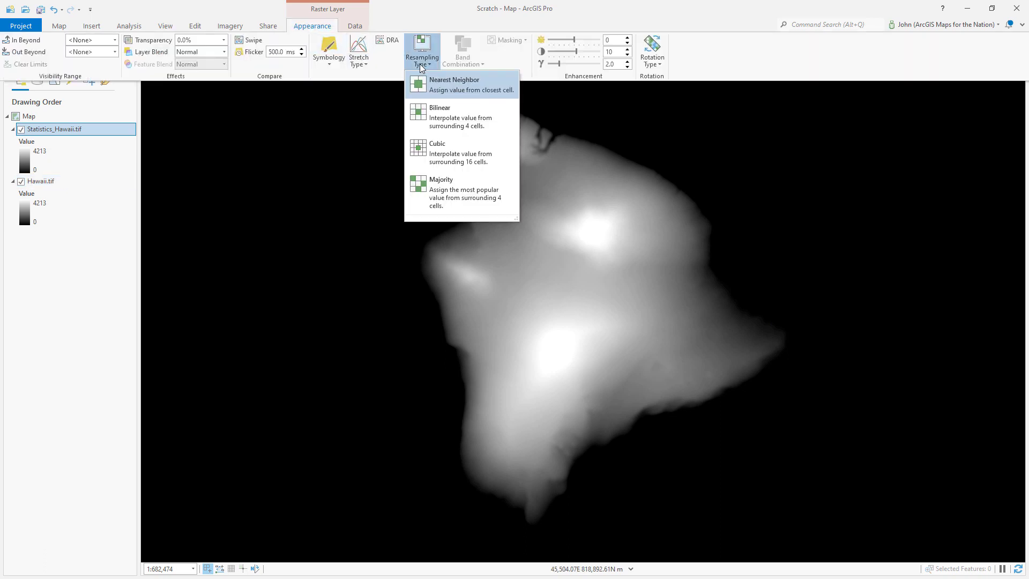
left_click(434, 114)
left_click(315, 26)
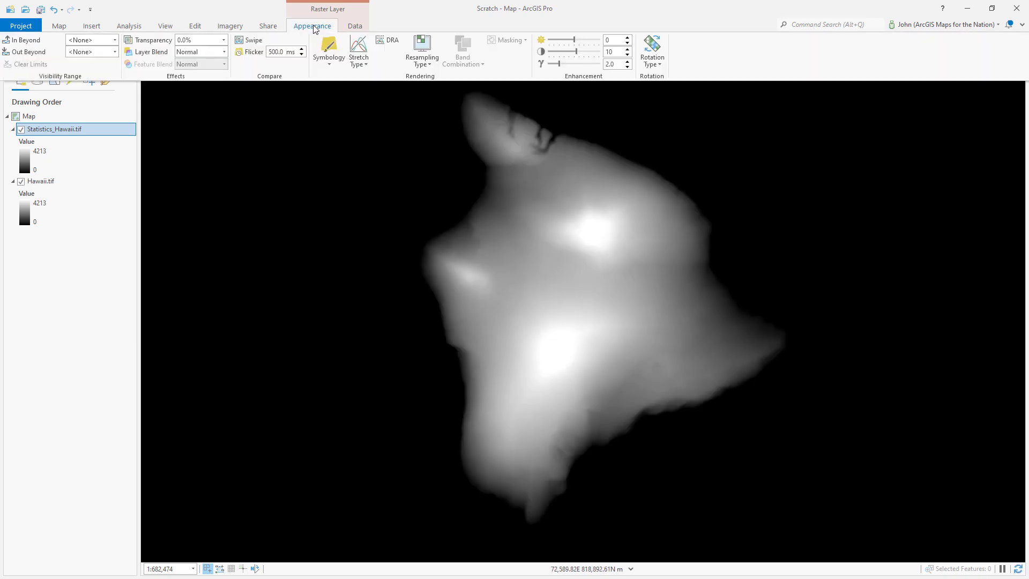
left_click(356, 63)
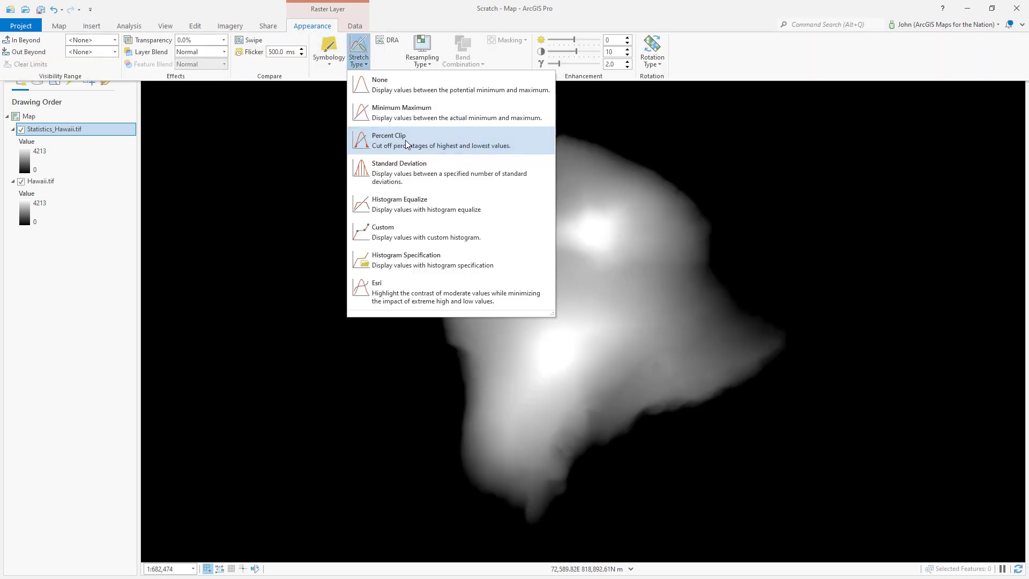
left_click(392, 114)
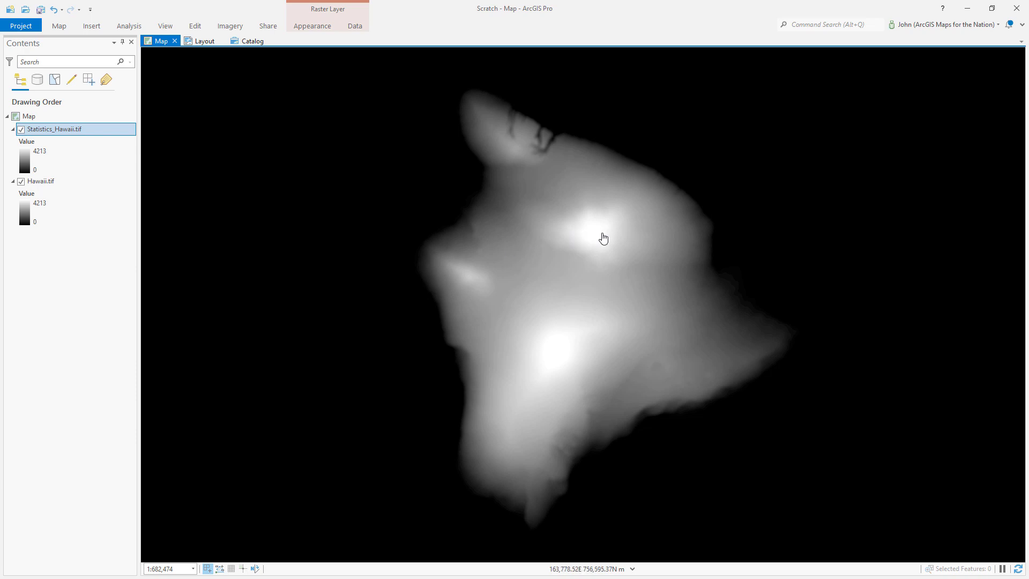
- Toggle Statistics_Hawaii.tif off and on, zoom out to the island, and hide Hawaii.tif
scroll(605, 236, "up", 2)
scroll(609, 248, "up", 3)
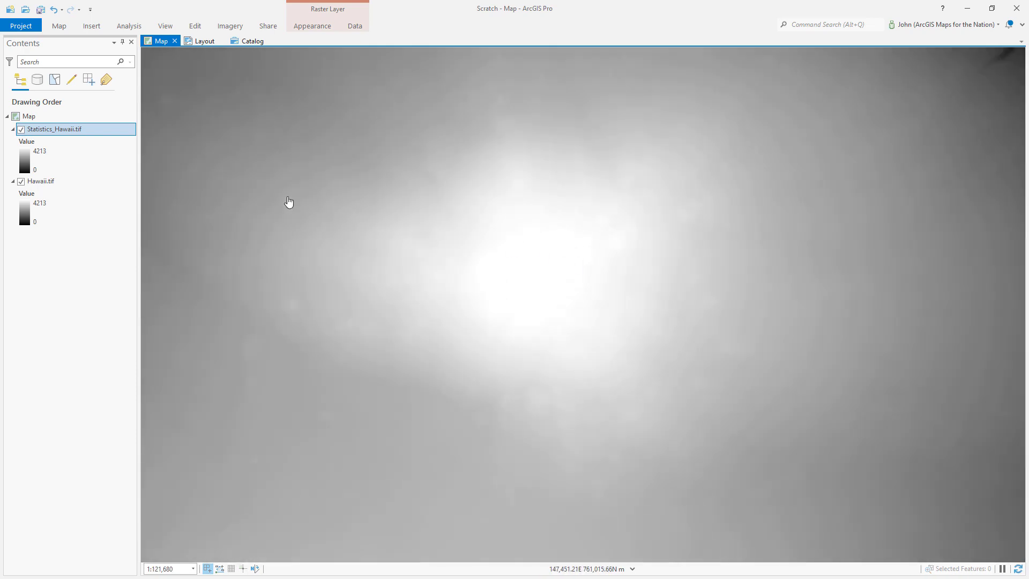
left_click(21, 130)
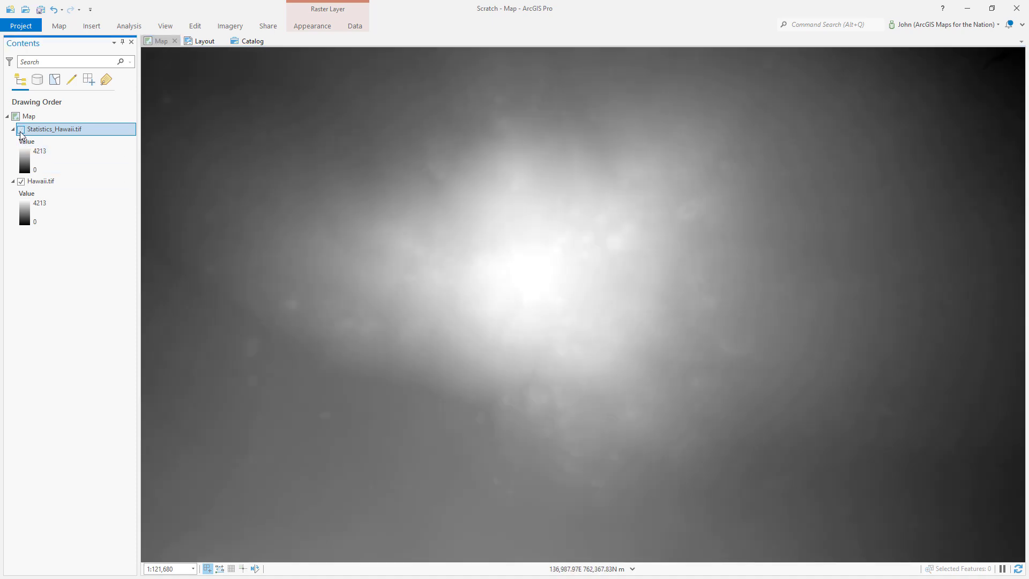
left_click(21, 129)
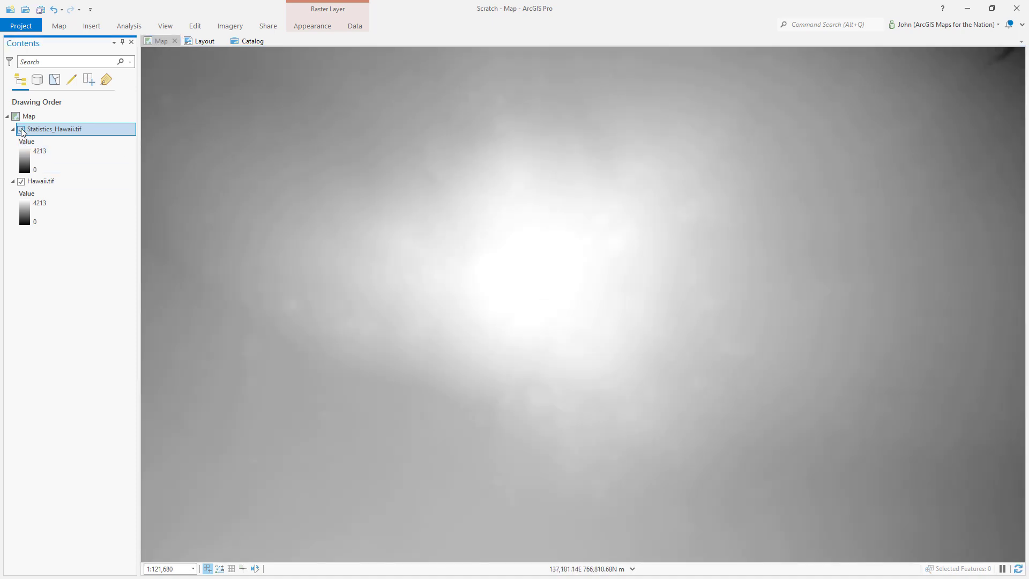
scroll(610, 356, "down", 4)
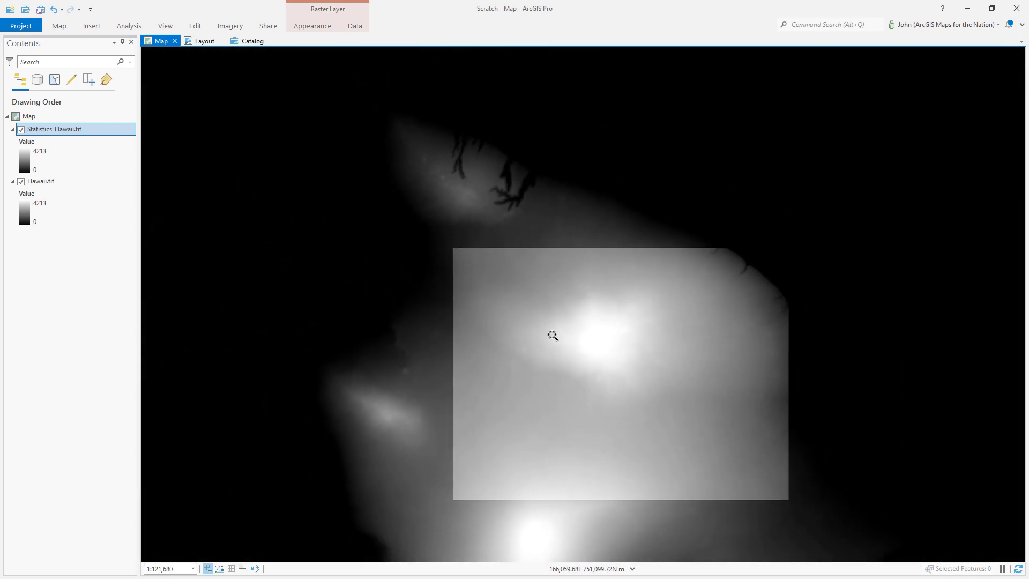
scroll(592, 428, "down", 2)
left_click(22, 181)
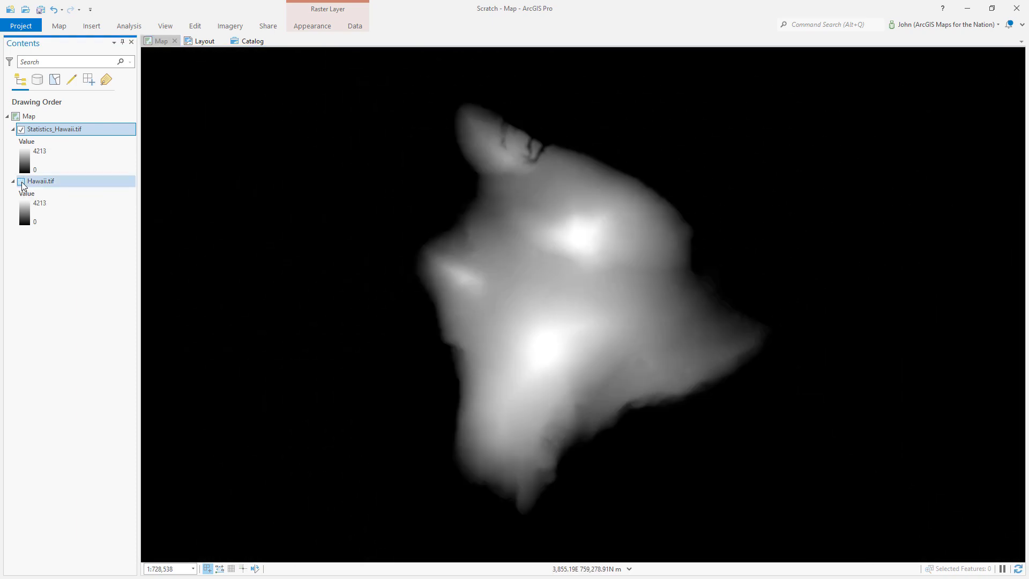
- Search 'contour' in Geoprocessing and open the Spatial Analyst Contour tool
left_click(123, 26)
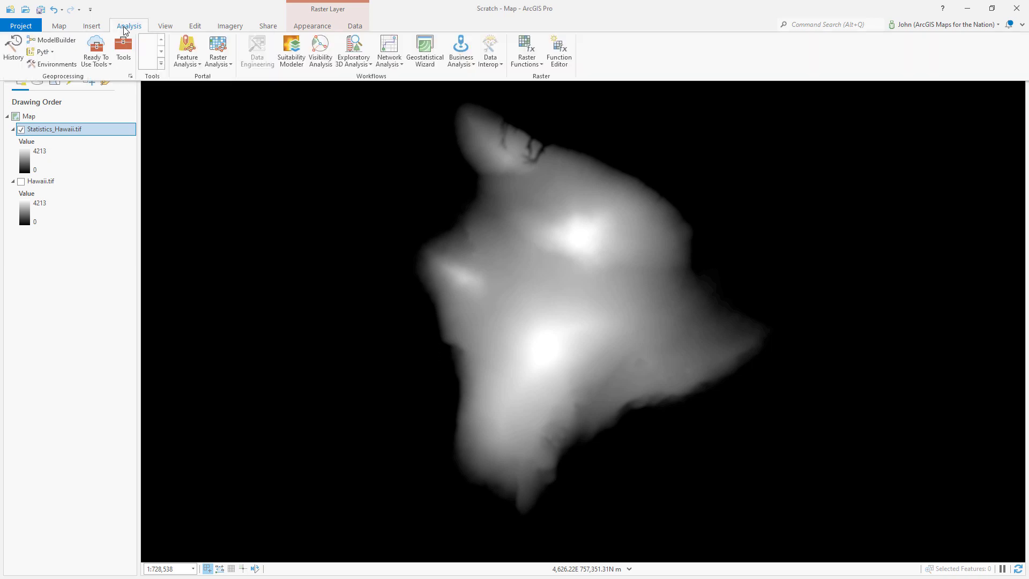
left_click(124, 52)
type("contour")
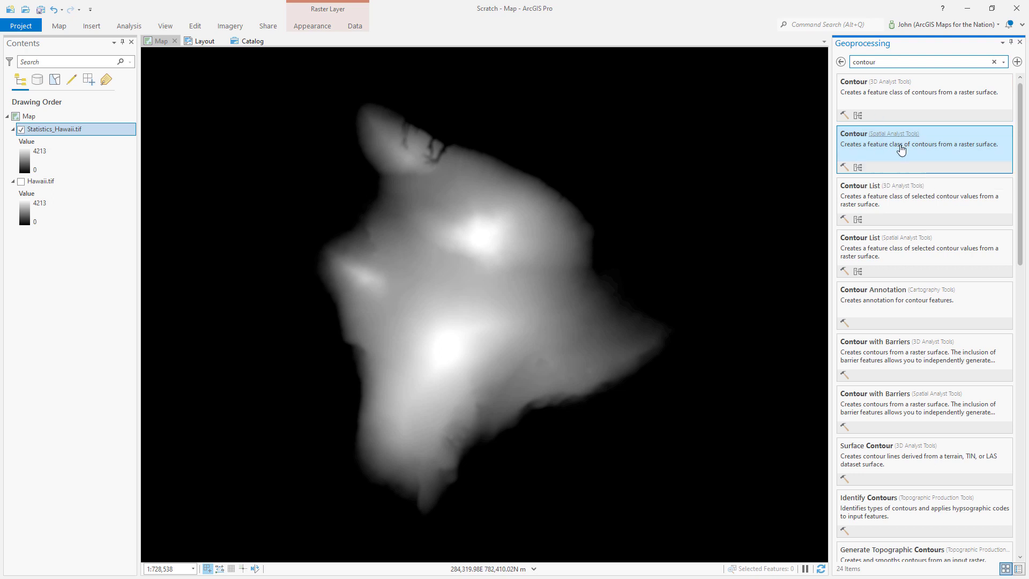
left_click(850, 145)
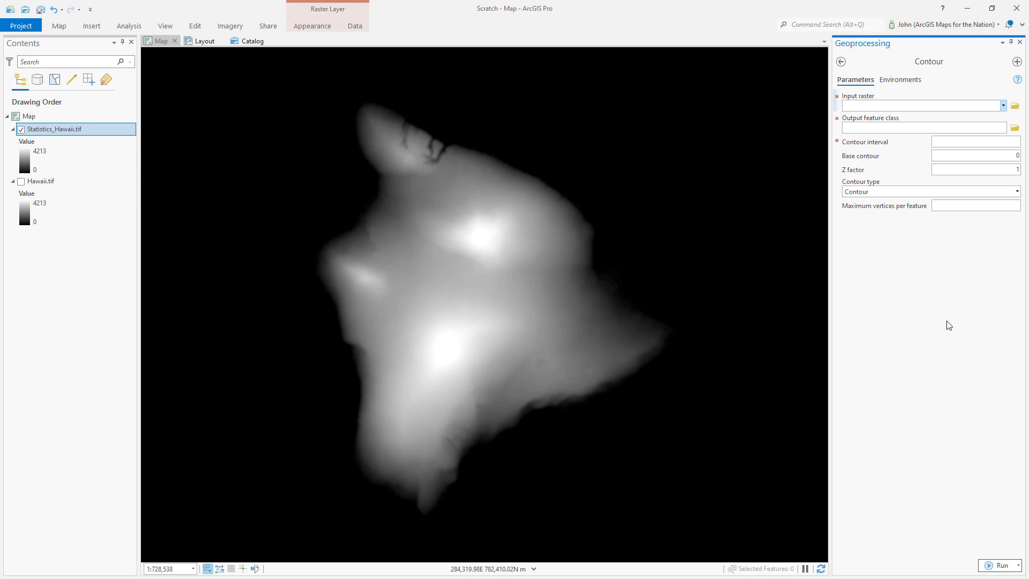
- Set Contour input to Statistics_Hawaii.tif, output name Contours, interval 500, type Contour
left_click(996, 107)
left_click(1002, 106)
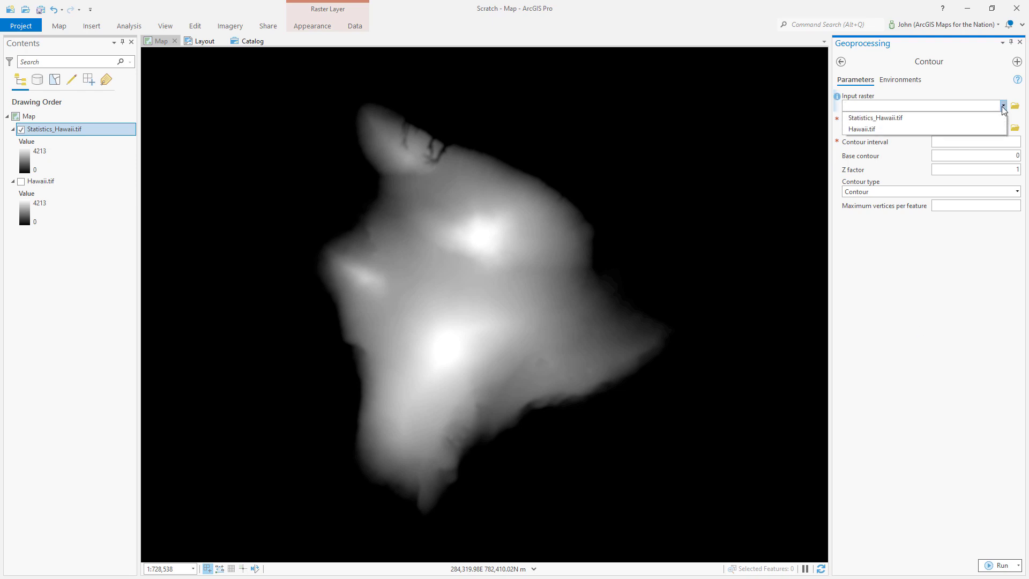
left_click(965, 116)
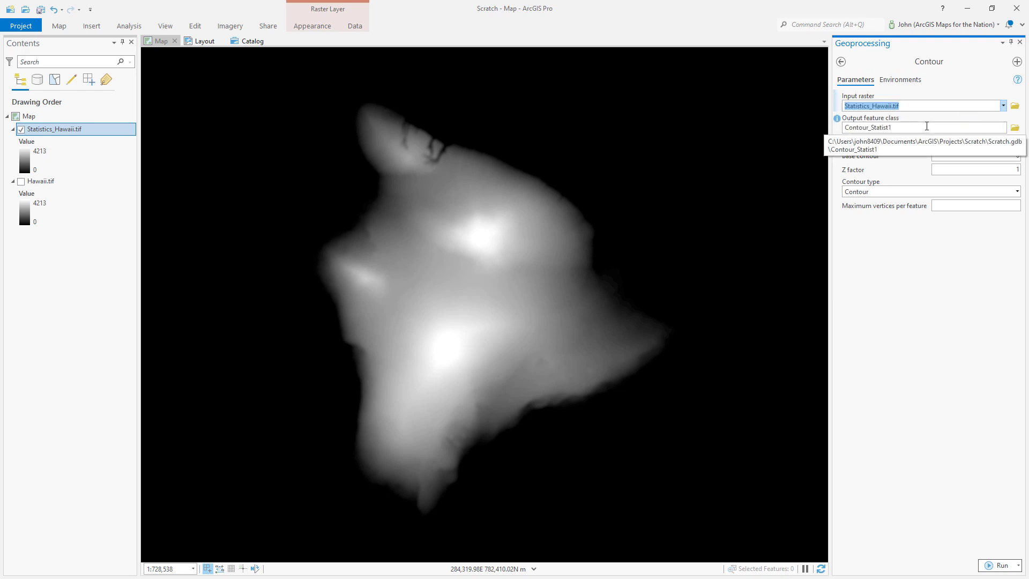
left_click(961, 129)
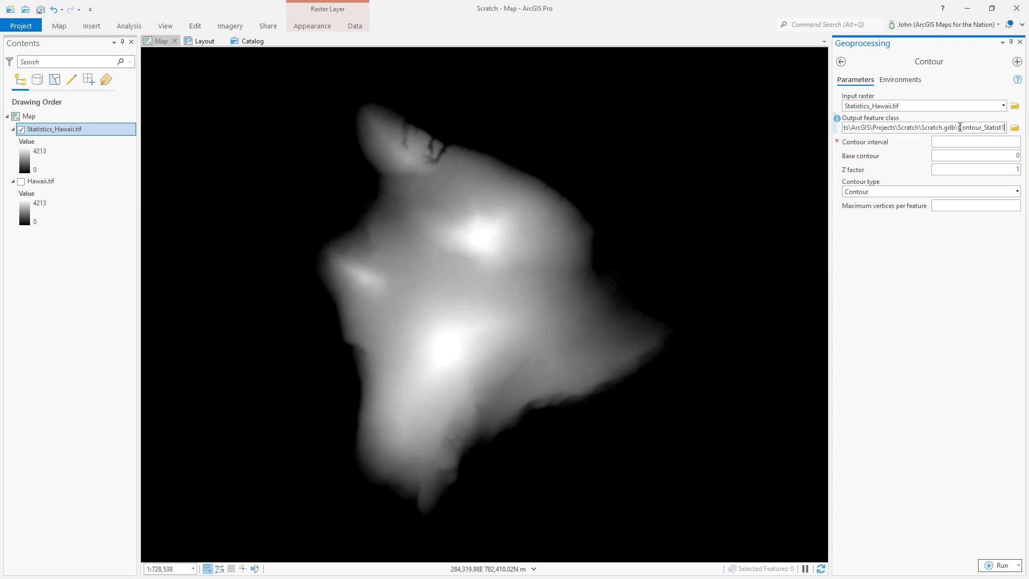
left_click_drag(959, 127, 1014, 134)
type("Contours")
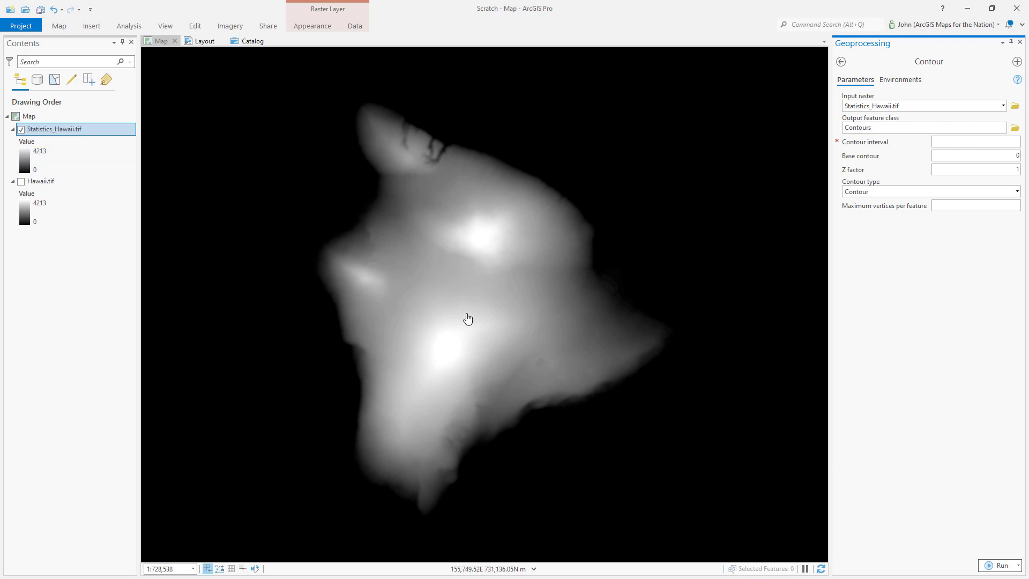
mouse_move(838, 146)
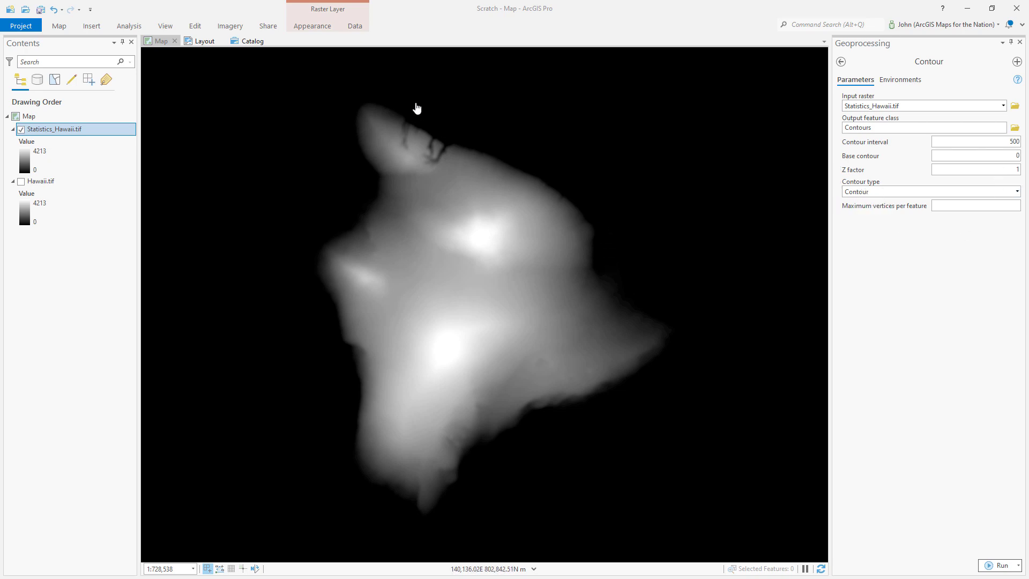
left_click(877, 191)
left_click(877, 193)
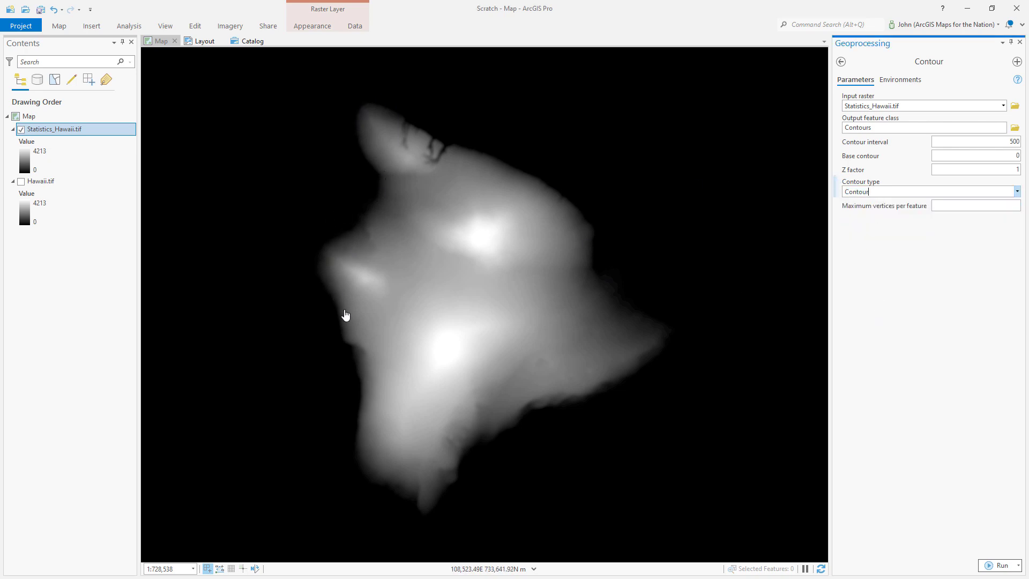
- Run the Contour tool and zoom in and out to inspect the 500-interval Contours layer
left_click(999, 564)
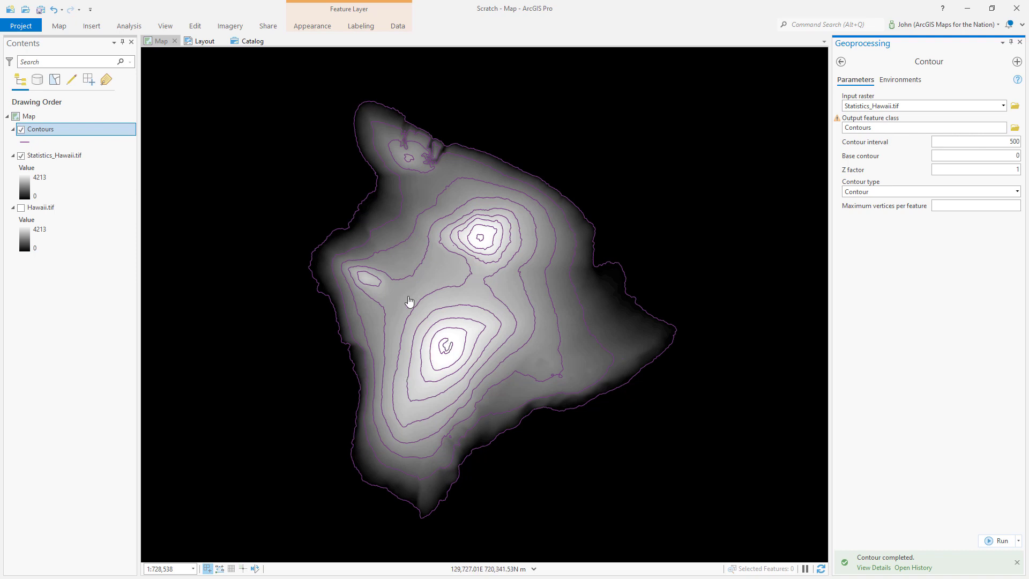
left_click(1012, 143)
left_click(81, 210)
scroll(468, 249, "up", 5)
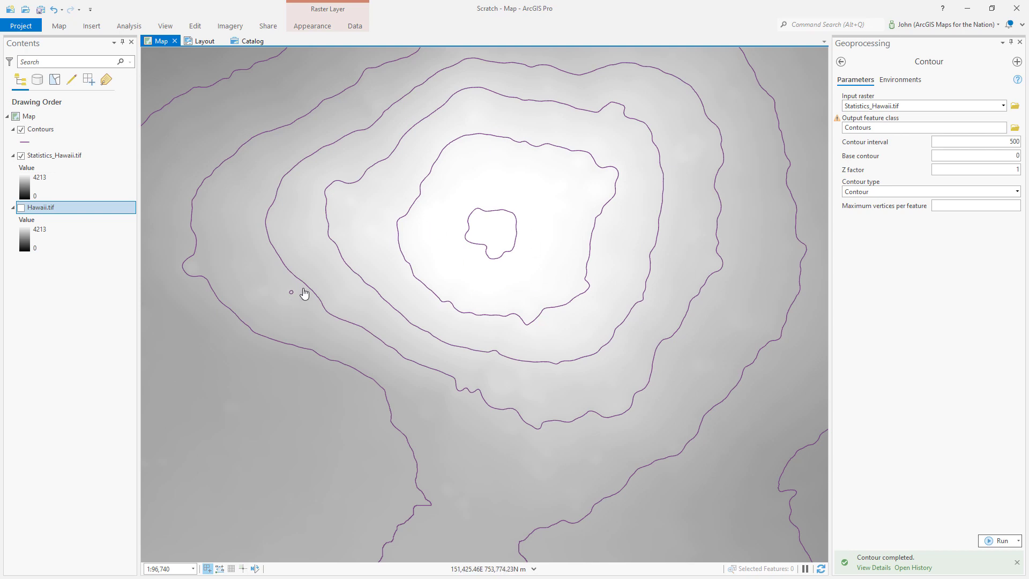
scroll(505, 358, "down", 5)
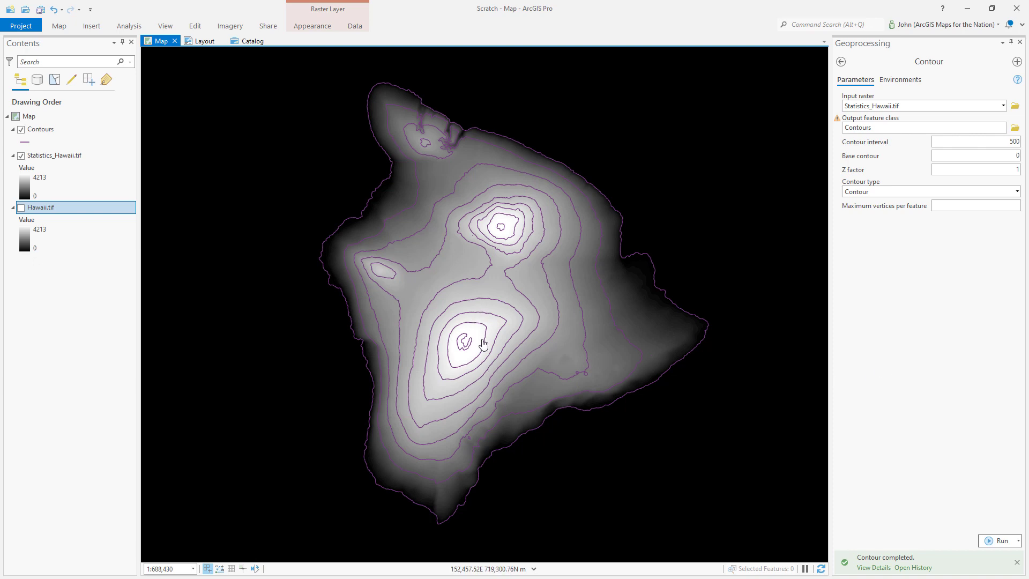
left_click(908, 369)
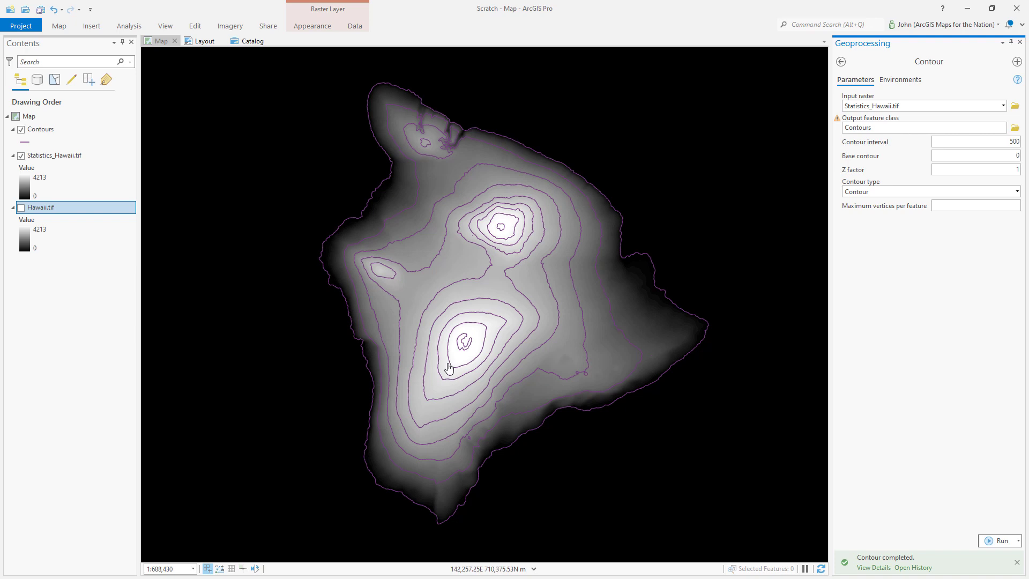
- Open the Export Map settings with SVG as the file type
left_click(268, 26)
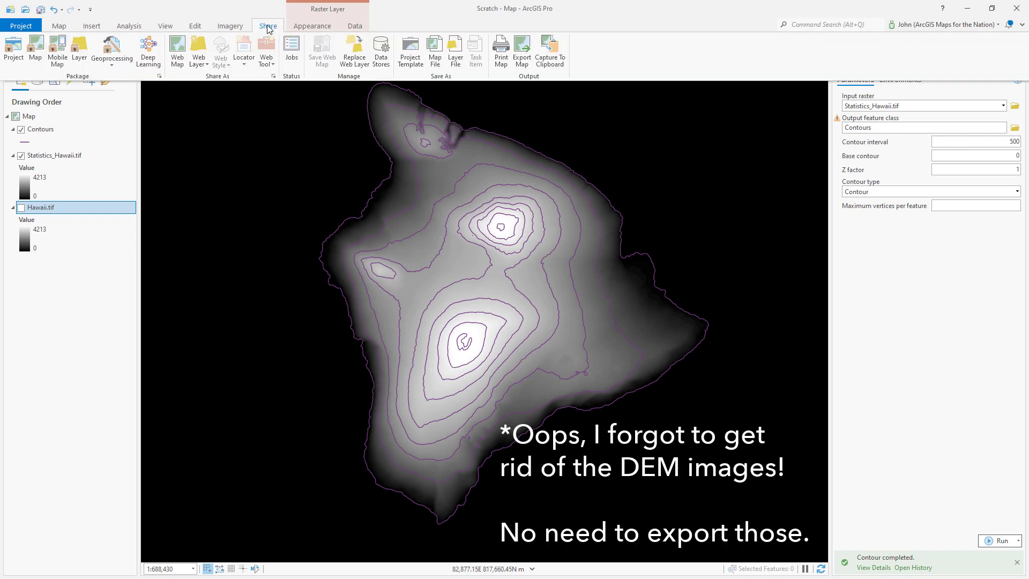
left_click(522, 47)
left_click(623, 108)
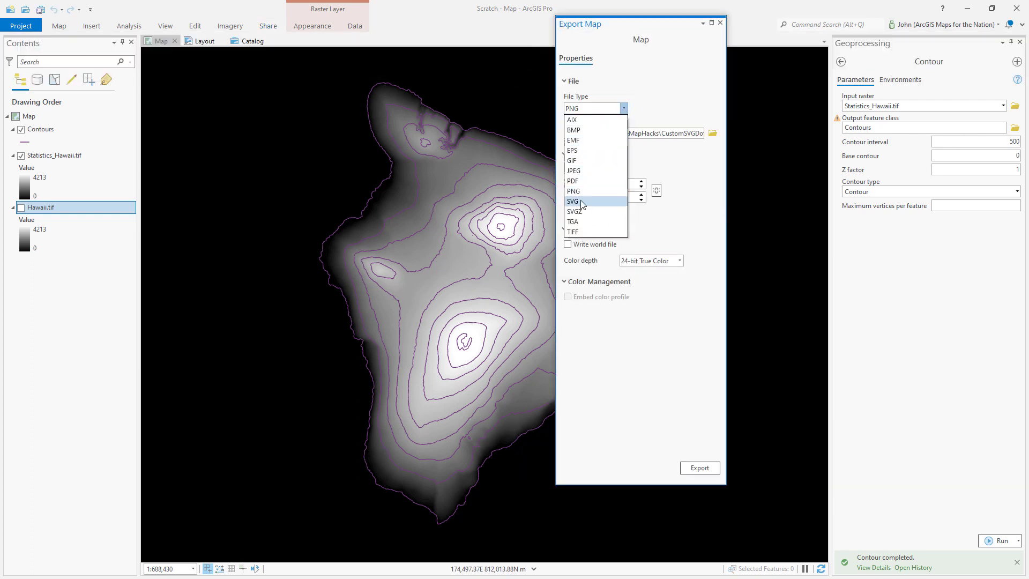
left_click(582, 203)
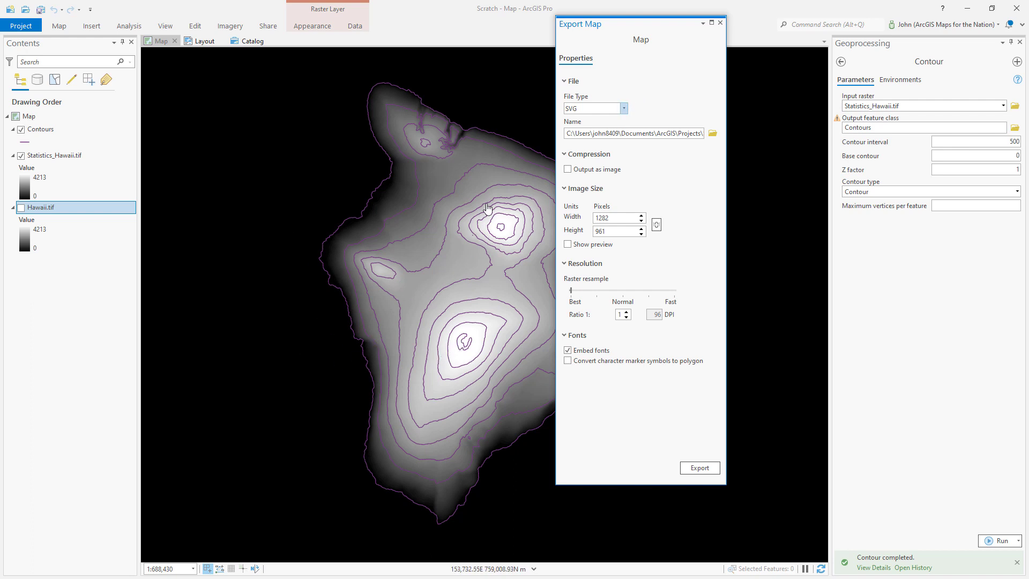
left_click(623, 110)
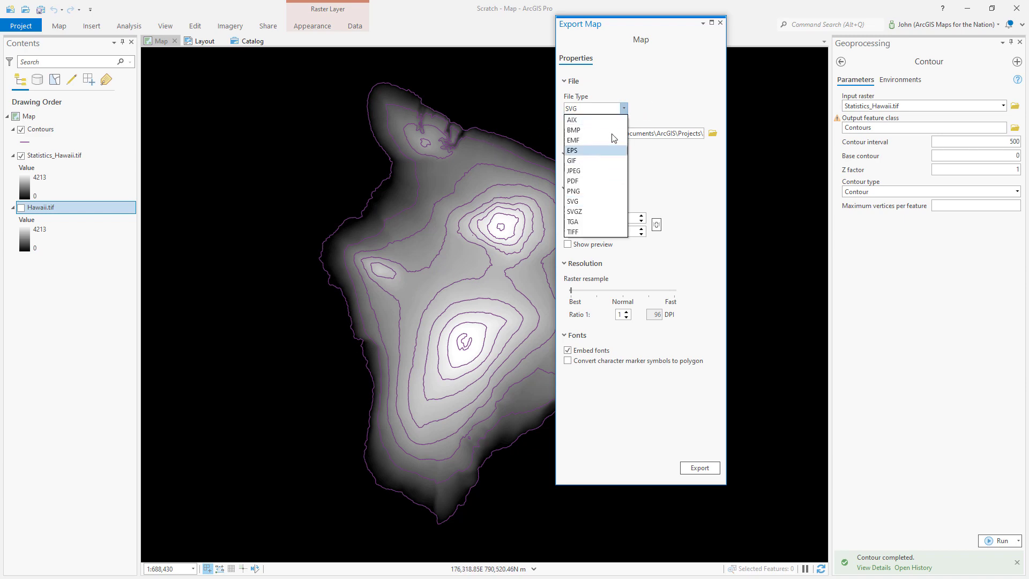
- Switch the export format to AIX and download the Windows ArcGIS Maps for Adobe Creative Cloud plug-in
left_click(572, 121)
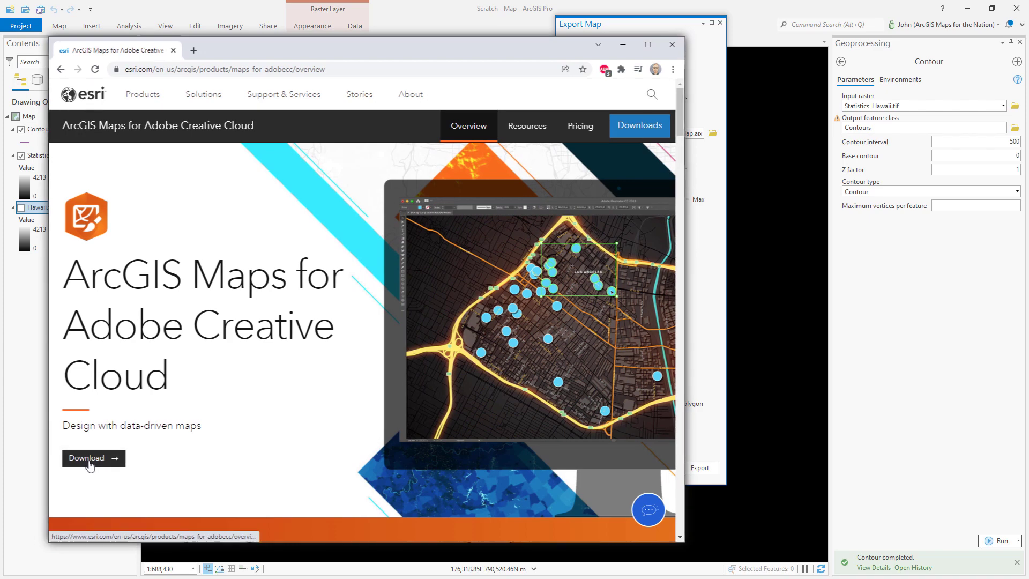
left_click(89, 461)
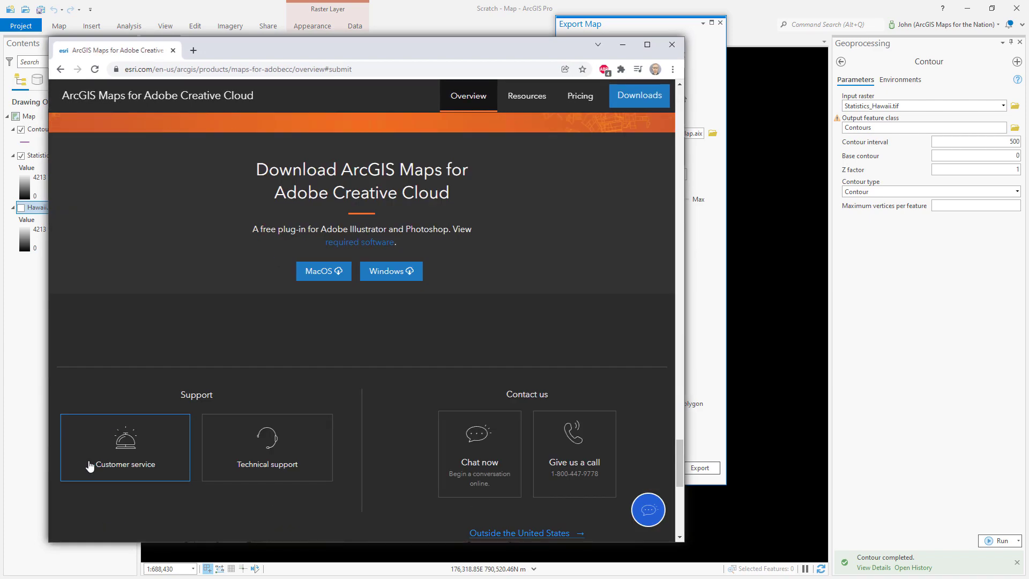
left_click(385, 272)
- Extract and install the ArcGIS Maps for Adobe Creative Cloud 3.1.0 plug-in with default settings
left_click(107, 528)
left_click(328, 440)
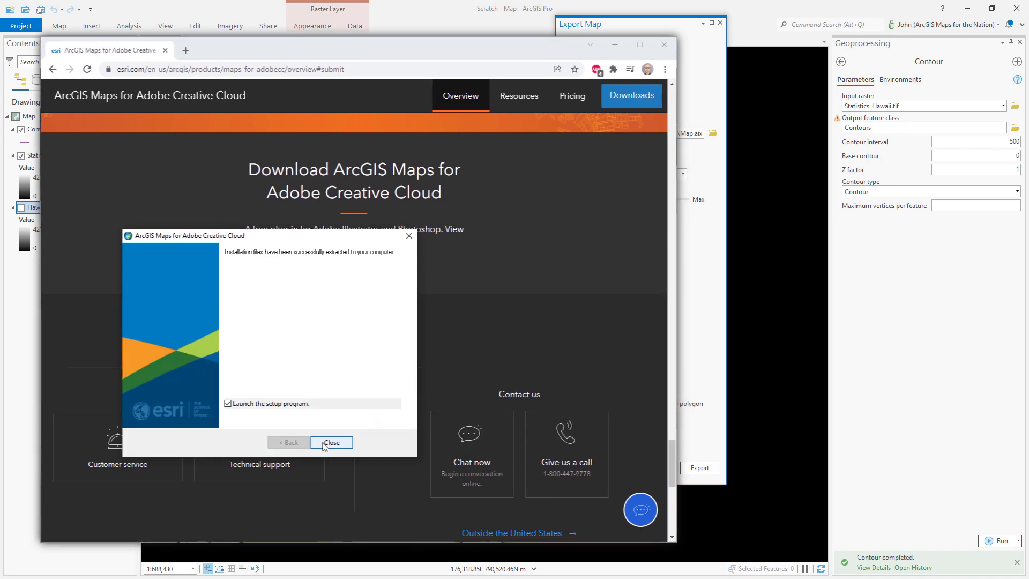
left_click(324, 444)
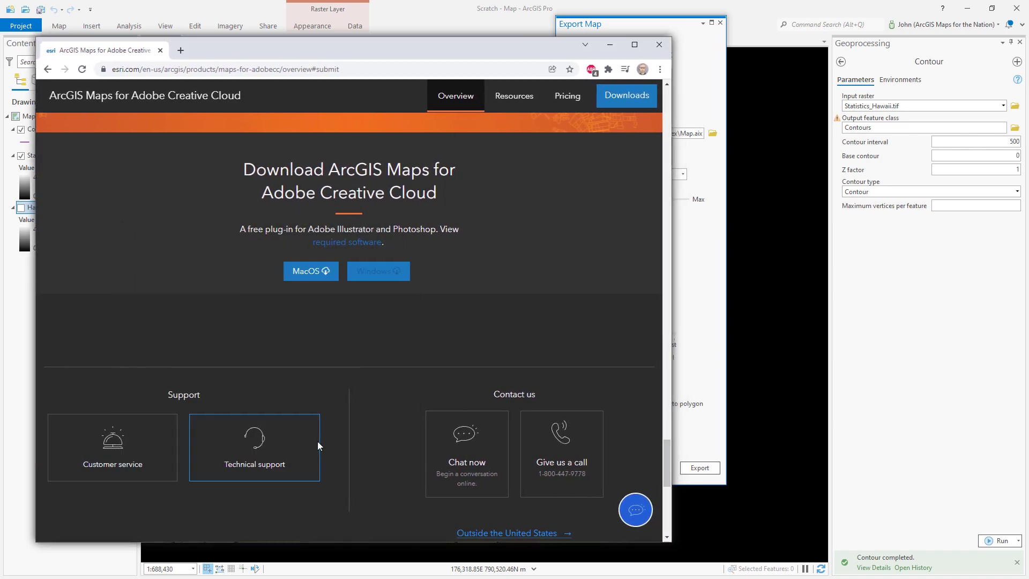
left_click(276, 479)
left_click(104, 435)
left_click(277, 479)
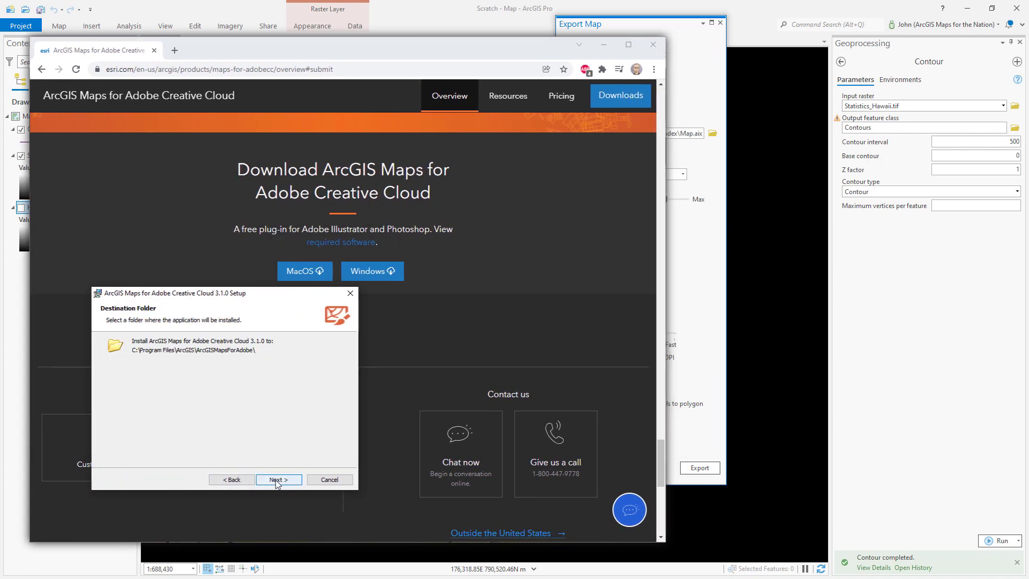
left_click(276, 479)
left_click(271, 478)
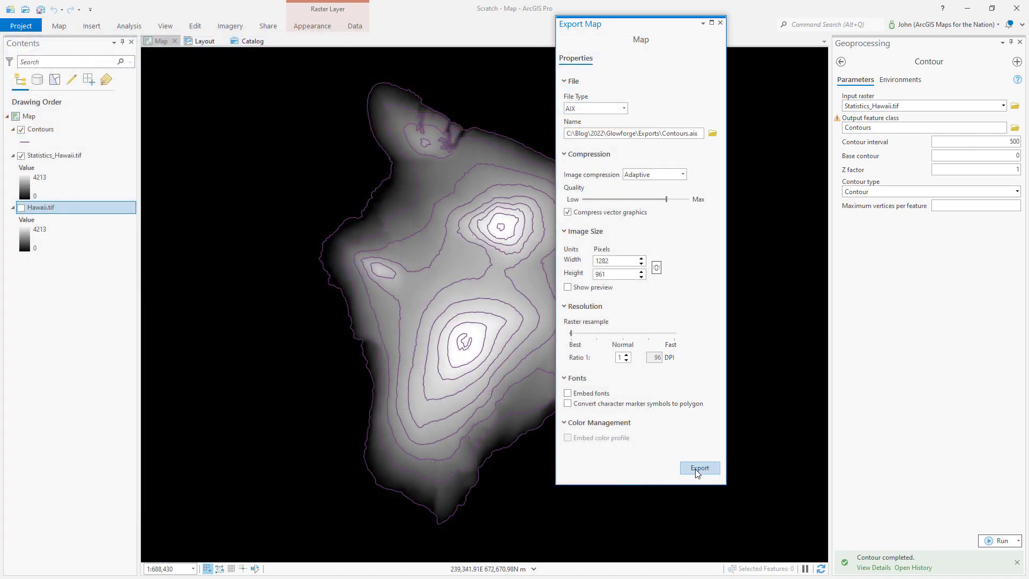
- Export the map as Contours.aix and open the exported file in Adobe Illustrator
left_click(696, 467)
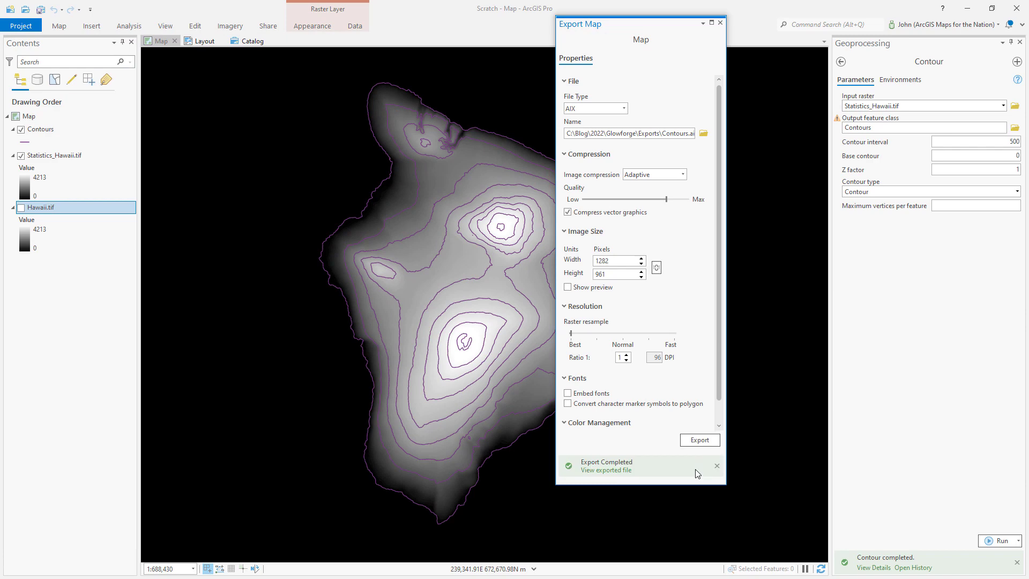
left_click(612, 470)
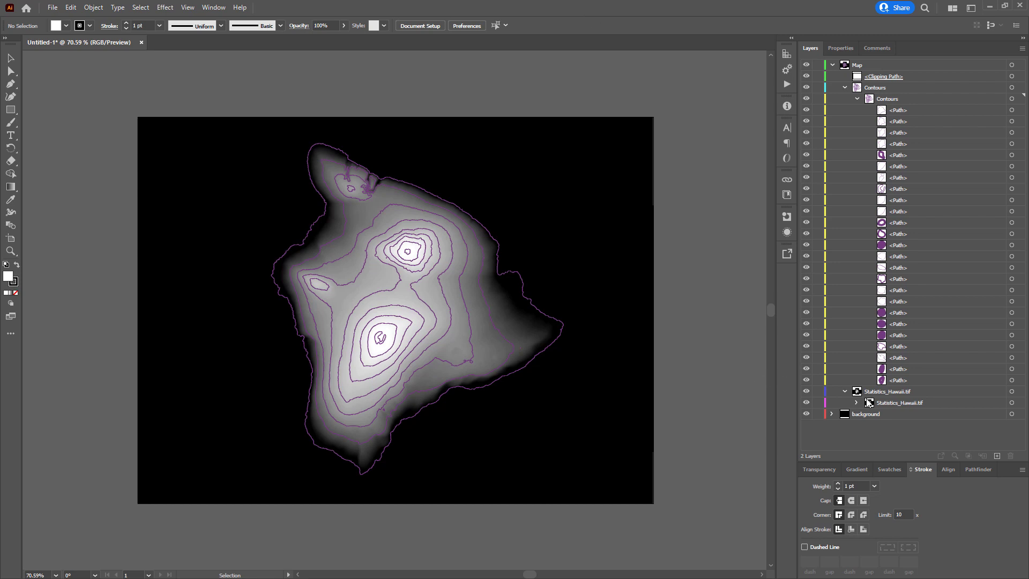
- Move Statistics_Hawaii.tif below the background layer, then delete the background and Statistics_Hawaii.tif layers
left_click(898, 391)
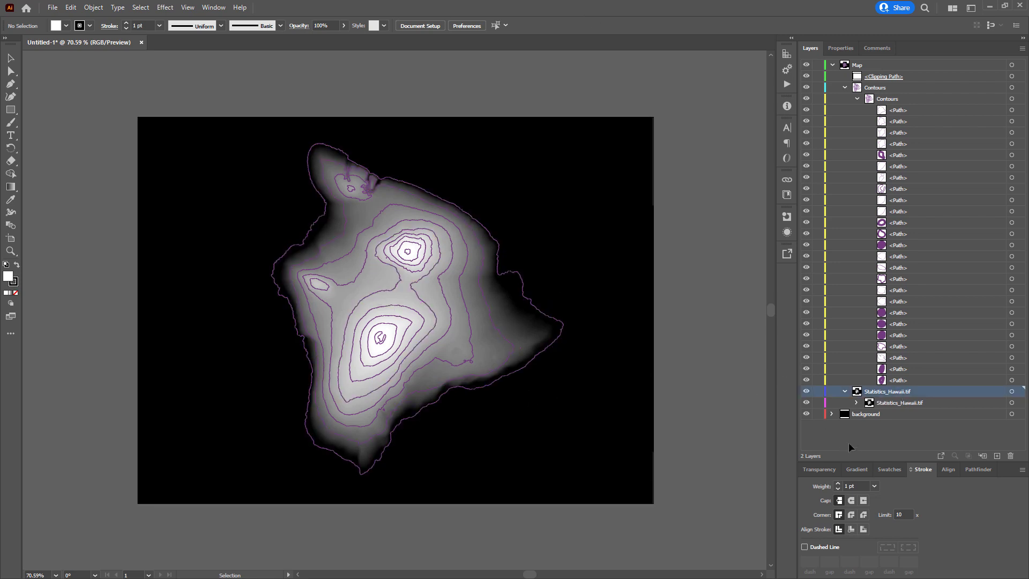
left_click_drag(928, 391, 945, 420)
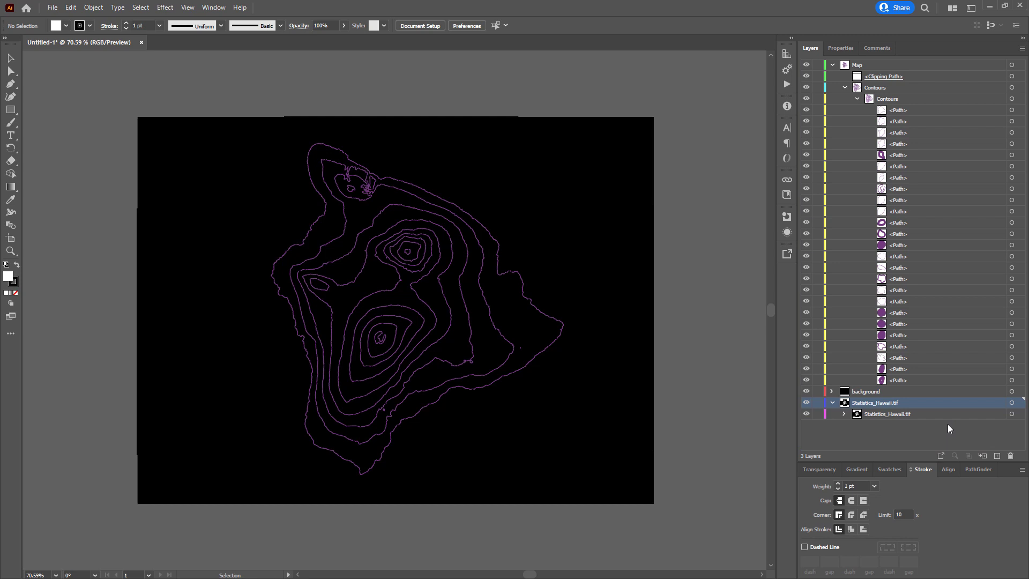
left_click(906, 393)
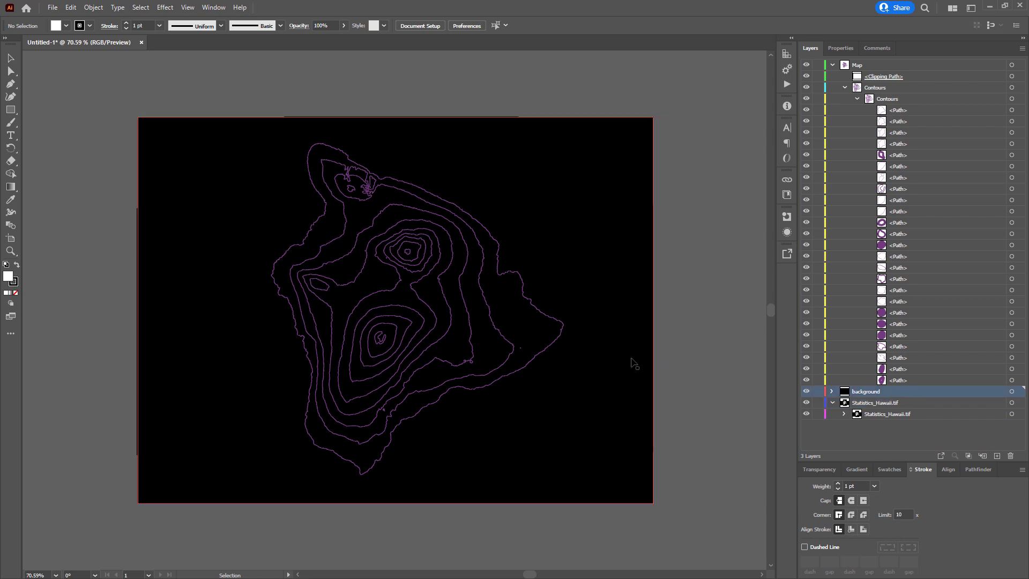
left_click_drag(905, 391, 1010, 456)
left_click_drag(918, 390, 1010, 456)
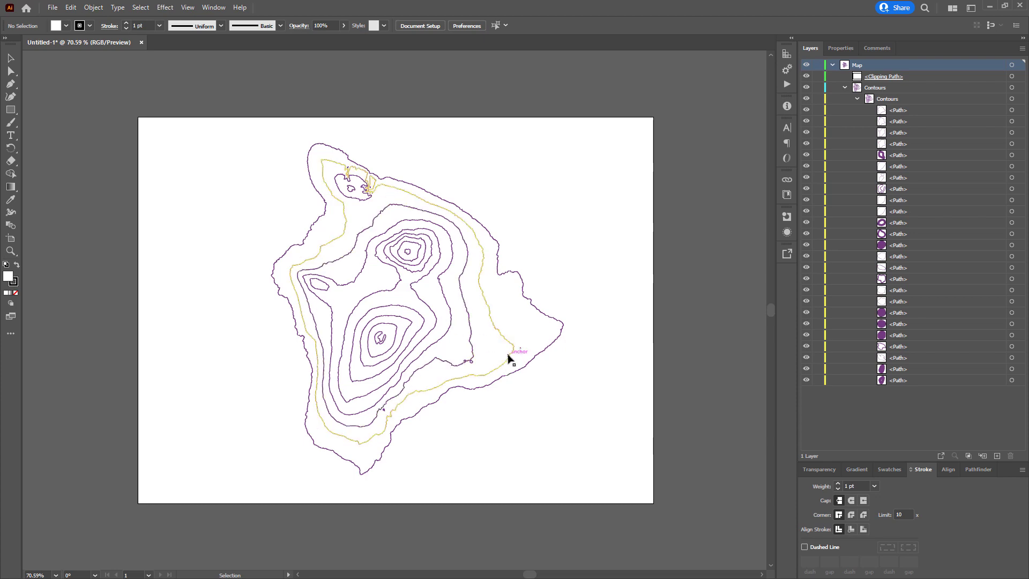
- Zoom in and delete the stray dot and two small loop paths
key("z")
left_click_drag(523, 354, 525, 353)
key("v")
scroll(508, 344, "up", 5)
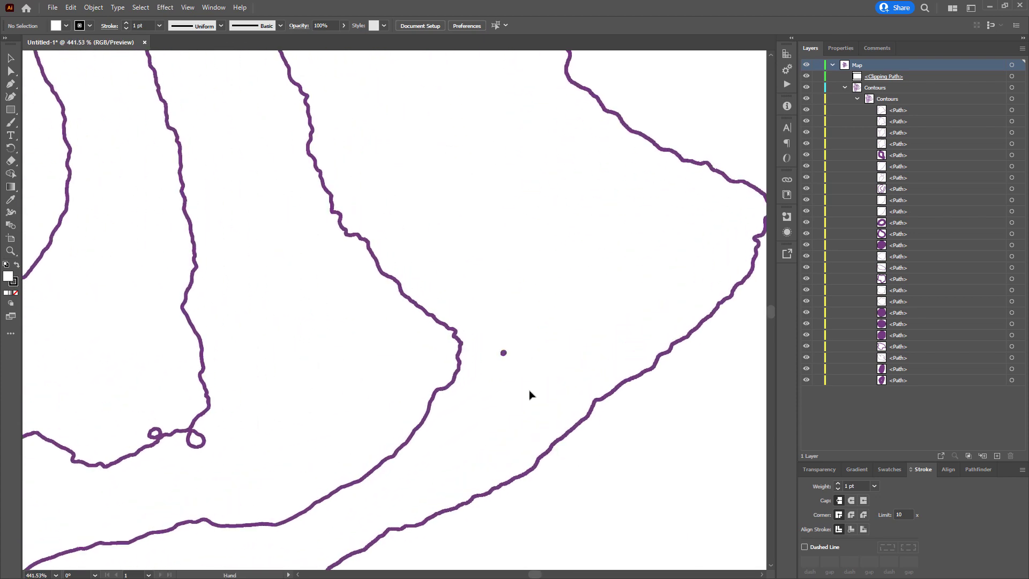
left_click(503, 352)
key("Delete")
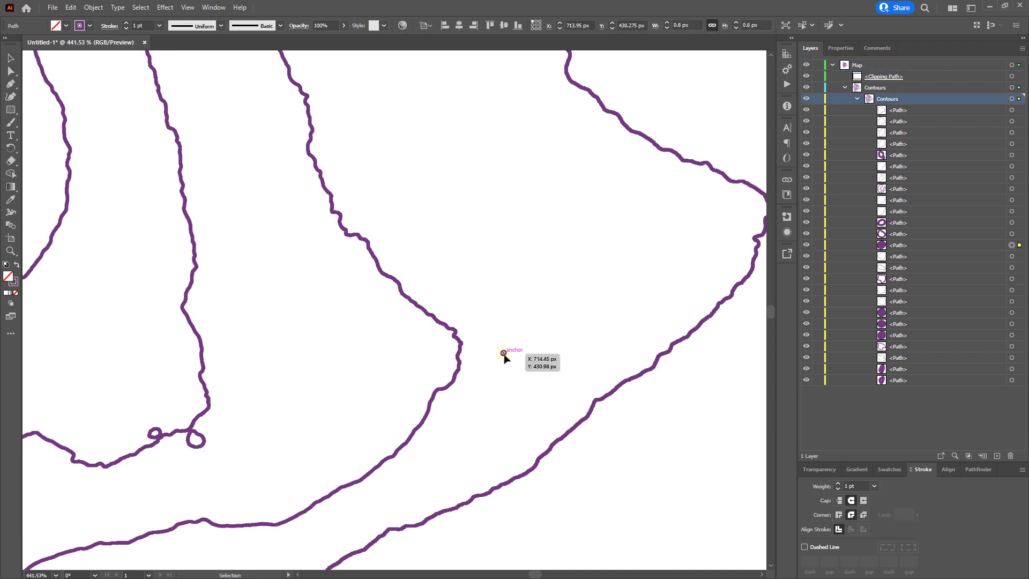
left_click(155, 433)
left_click(195, 437, "shift")
key("Delete")
- Delete two more small leftover paths elsewhere on the map, then zoom back out
left_click_drag(425, 413, 379, 356)
scroll(379, 356, "down", 5)
scroll(471, 432, "up", 6)
key("v")
left_click(180, 293)
key("Delete")
scroll(402, 340, "down", 5)
scroll(367, 477, "up", 6)
left_click(239, 115)
key("Delete")
scroll(395, 222, "down", 8)
scroll(417, 357, "down", 3)
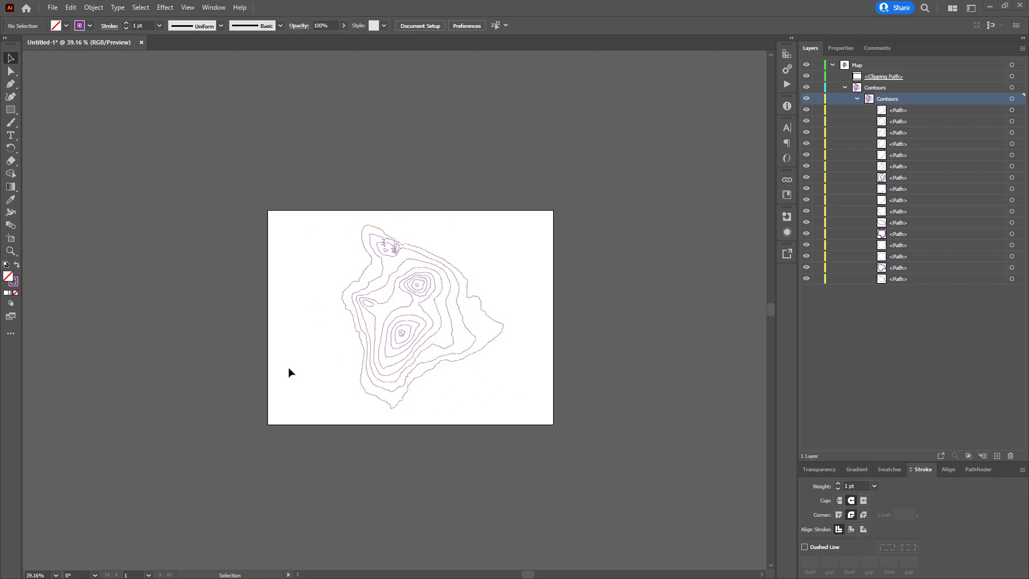
- Set the document units to inches in Document Setup
left_click(53, 7)
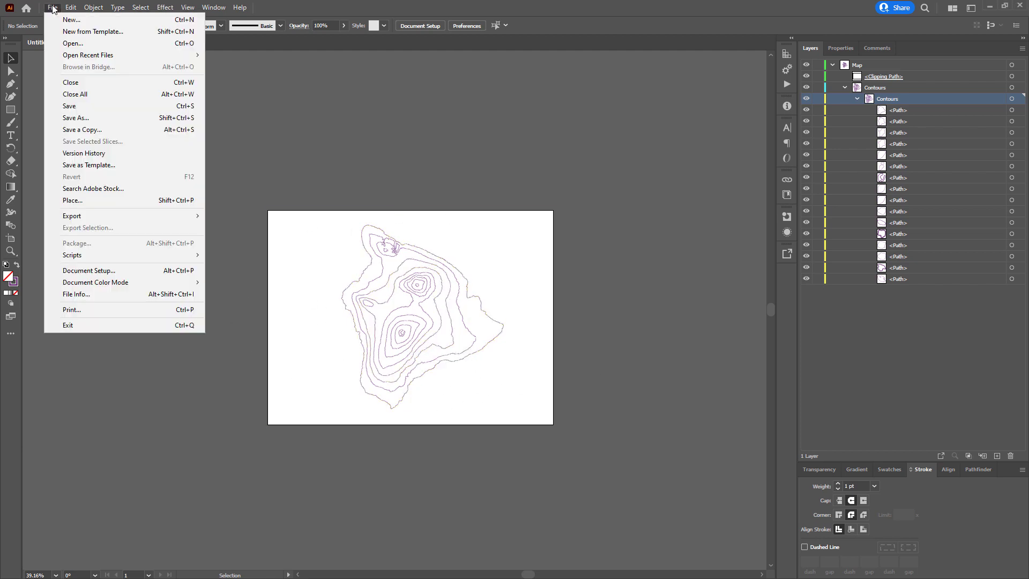
left_click(79, 270)
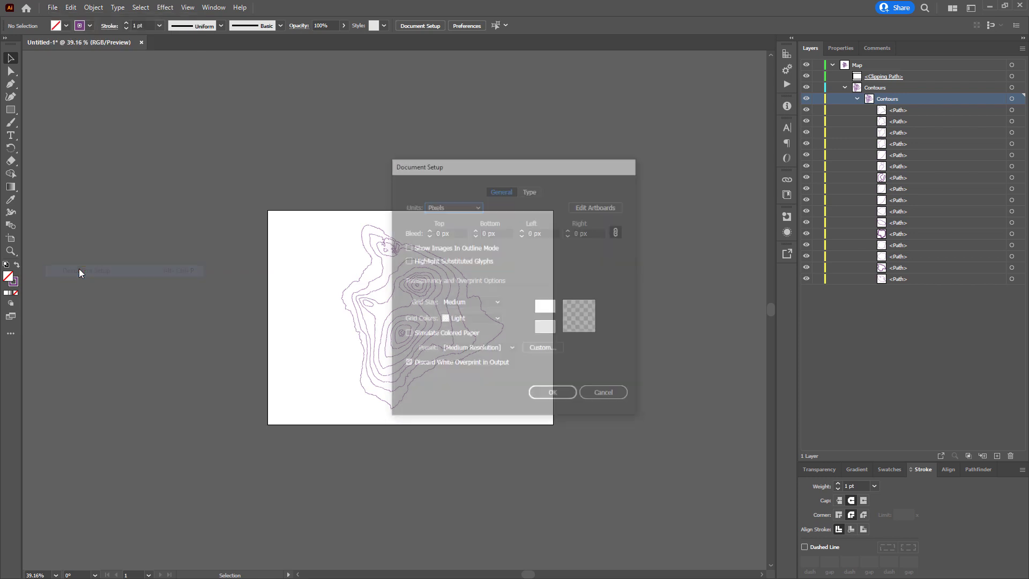
left_click(475, 206)
left_click(445, 252)
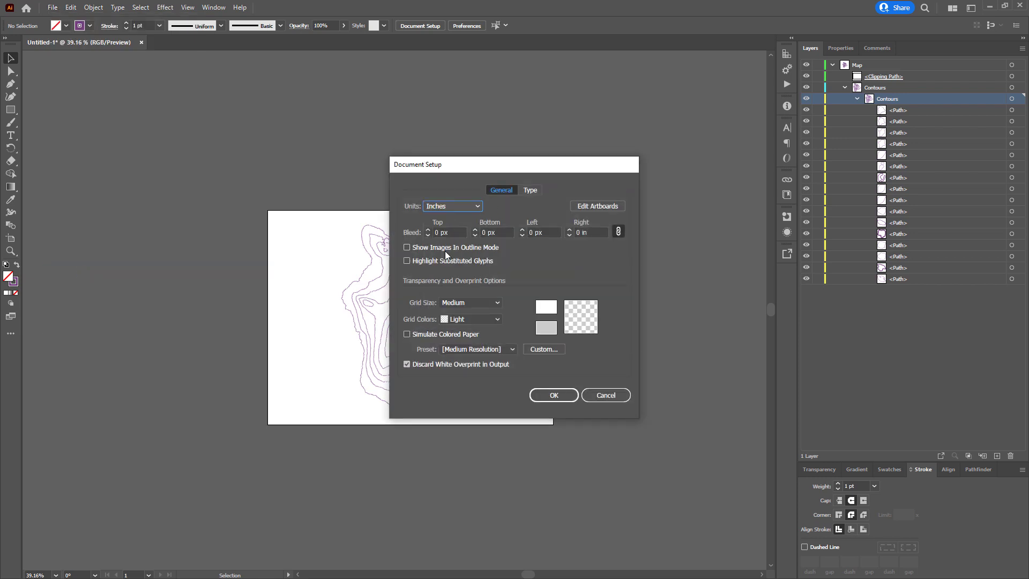
- Resize the artboard to 19 in wide by 11 in high
left_click(592, 211)
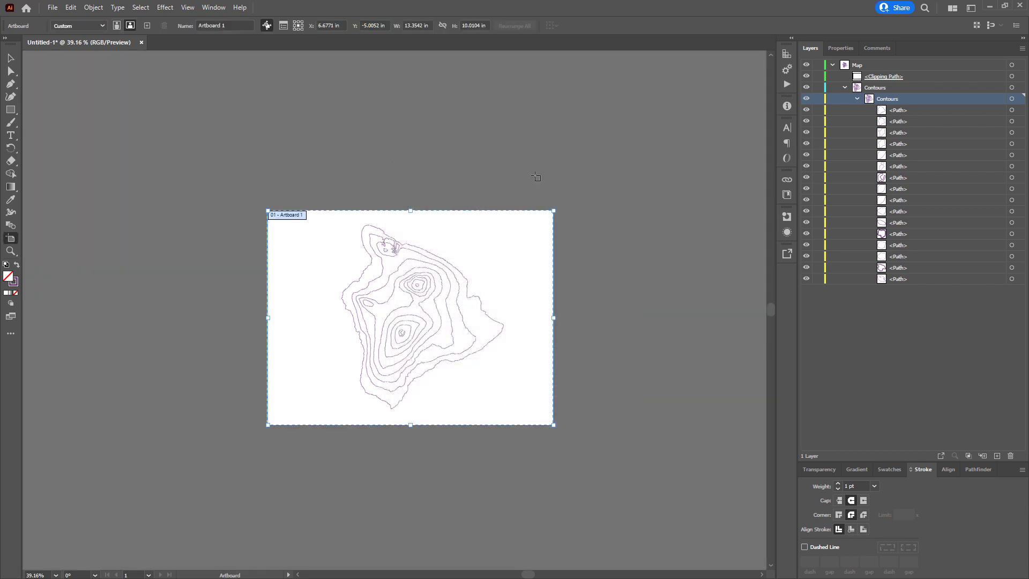
left_click_drag(432, 24, 405, 25)
type("19")
key("Tab")
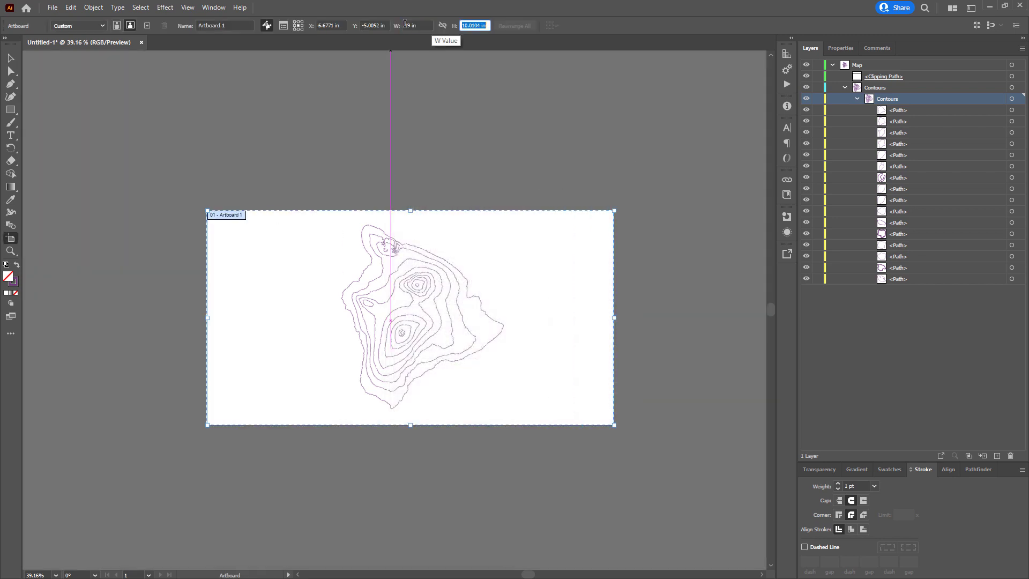
type("11")
key("Return")
key("Escape")
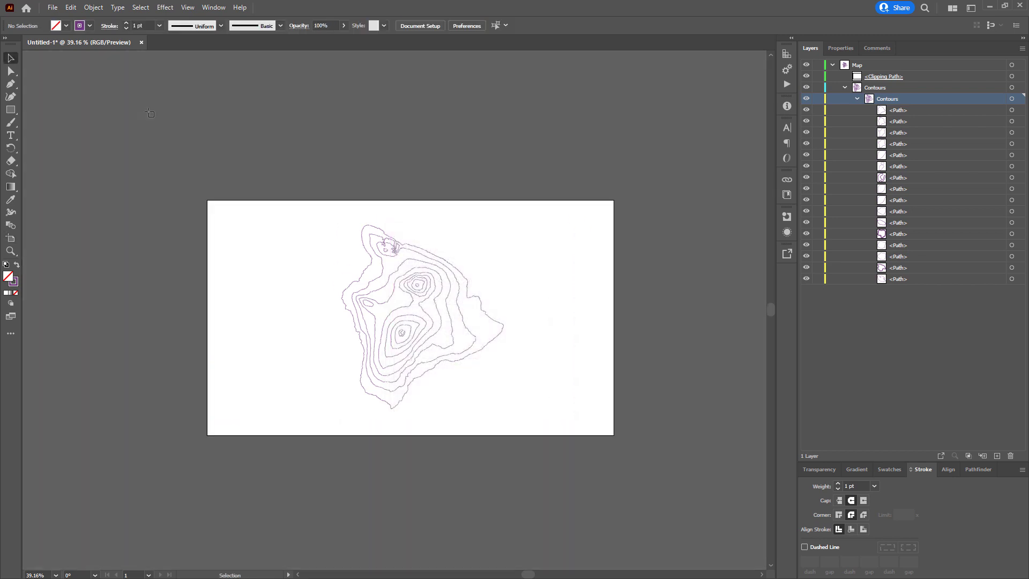
left_click_drag(402, 339, 469, 373)
left_click_drag(420, 341, 530, 419)
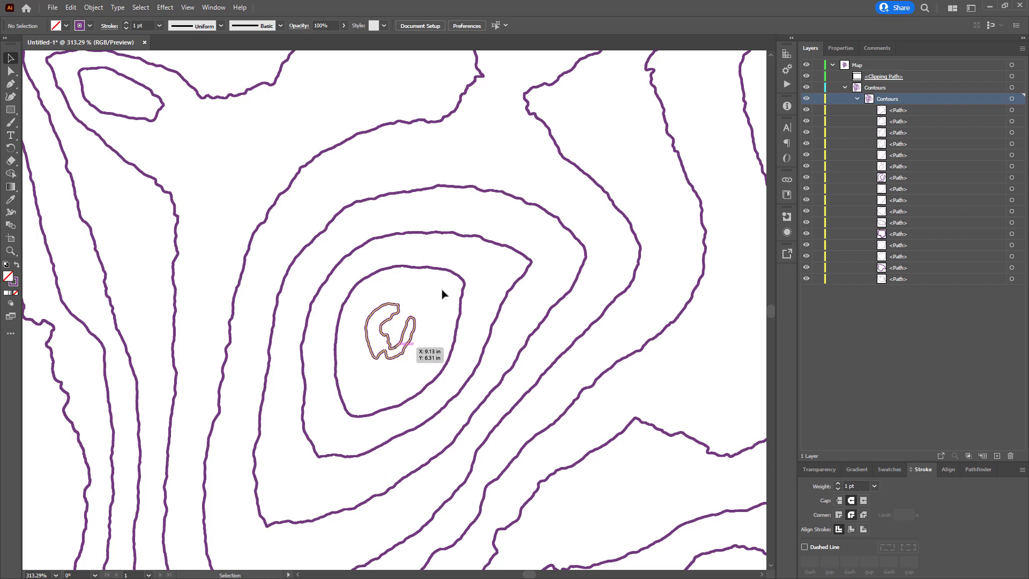
- Offset the innermost summit contour by 0.02 in with Round joins
left_click(373, 310)
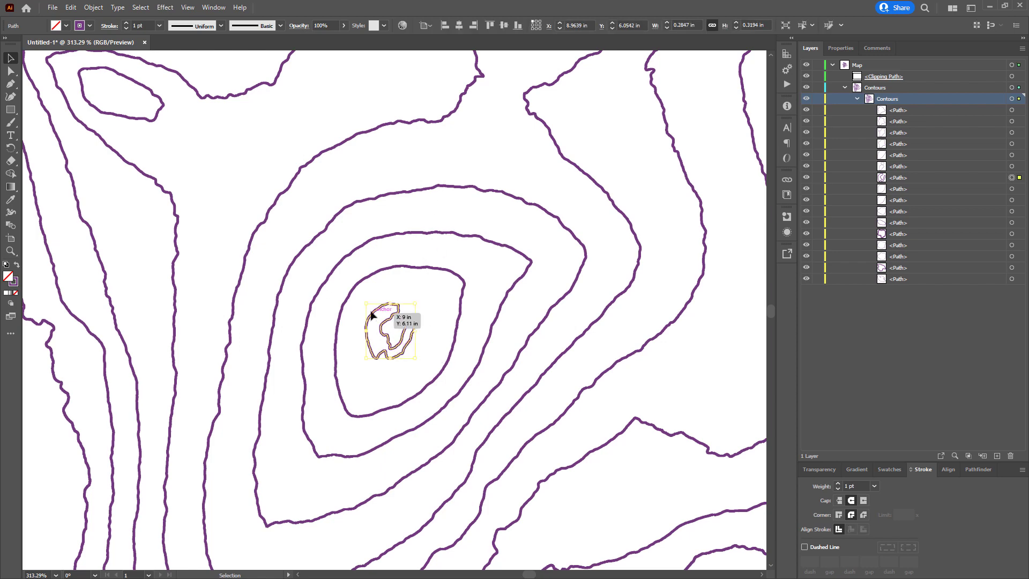
left_click(93, 7)
mouse_move(134, 263)
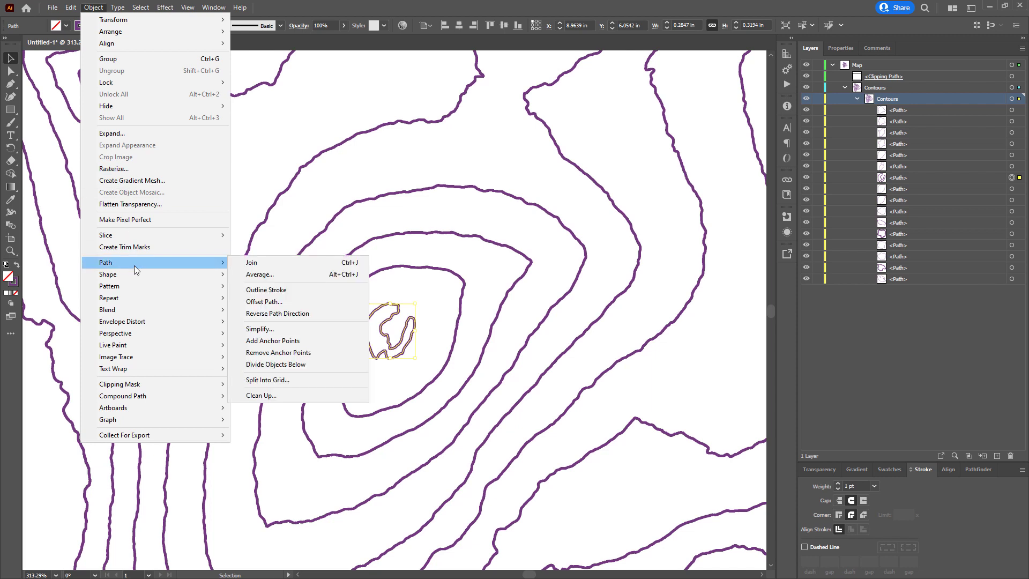
left_click(263, 302)
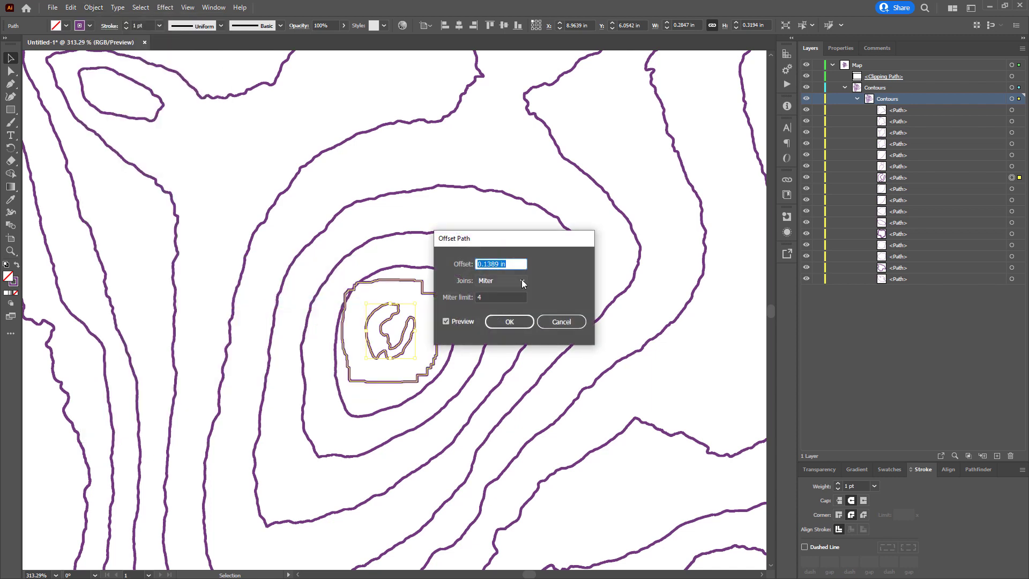
left_click(522, 280)
left_click(497, 304)
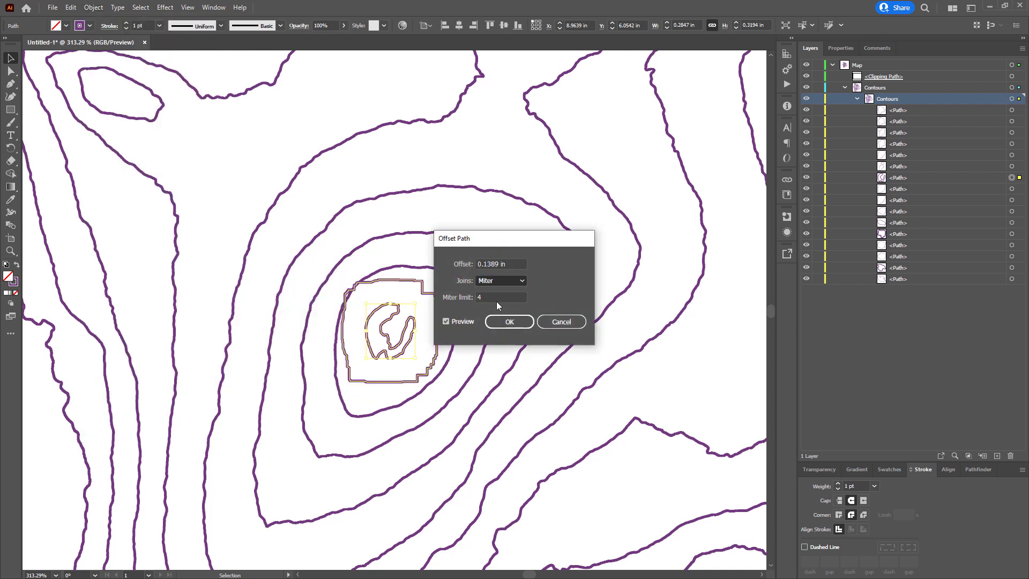
left_click(497, 264)
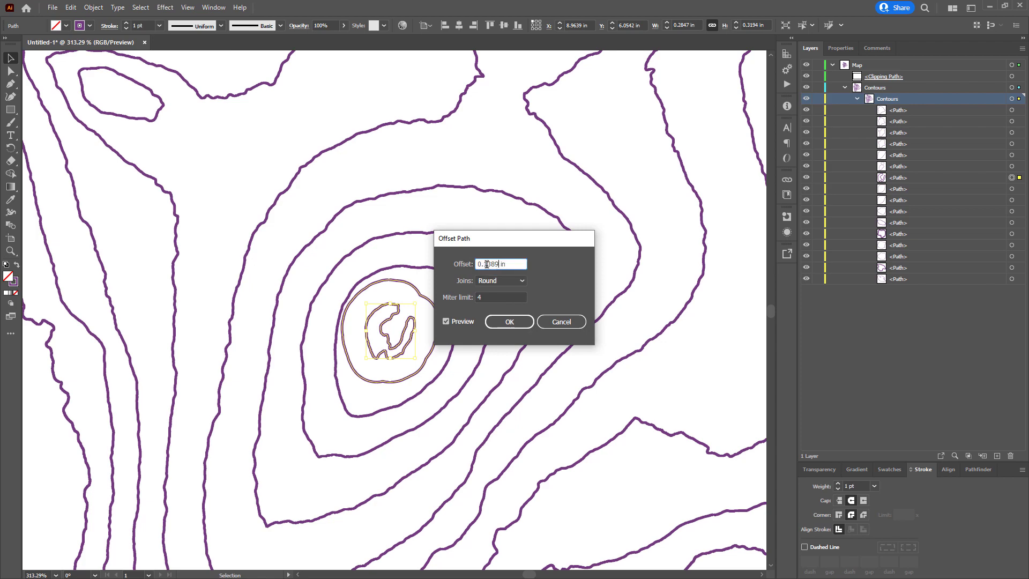
left_click_drag(485, 264, 498, 264)
type("02")
key("Tab")
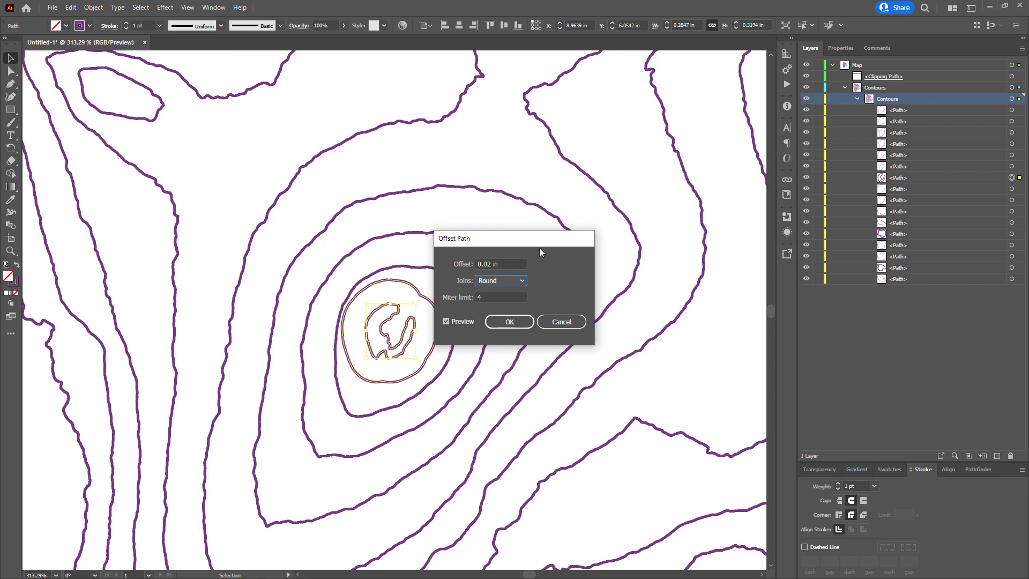
left_click(504, 323)
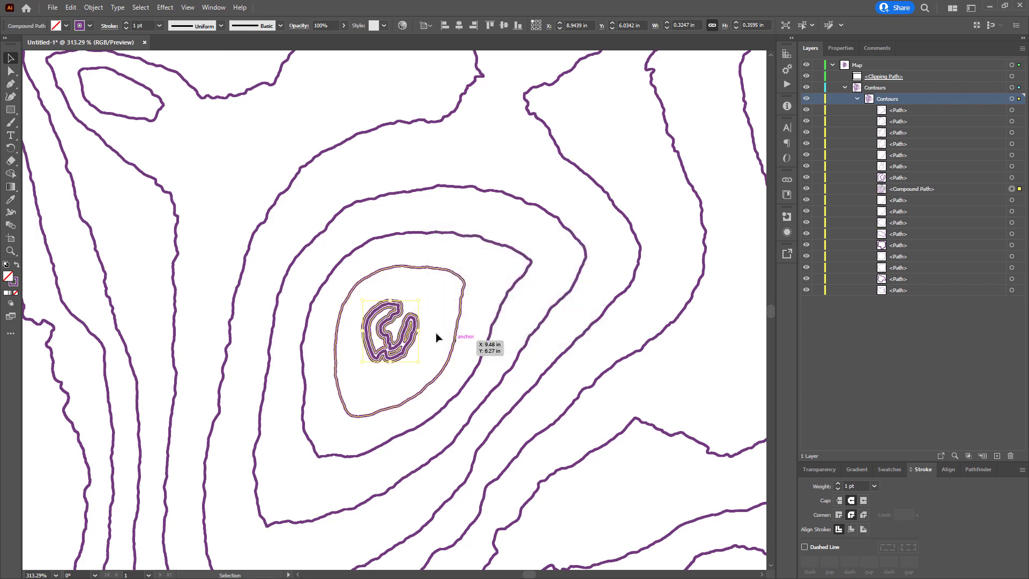
- Isolate the new compound path to inspect it, then exit isolation mode
left_click(436, 332)
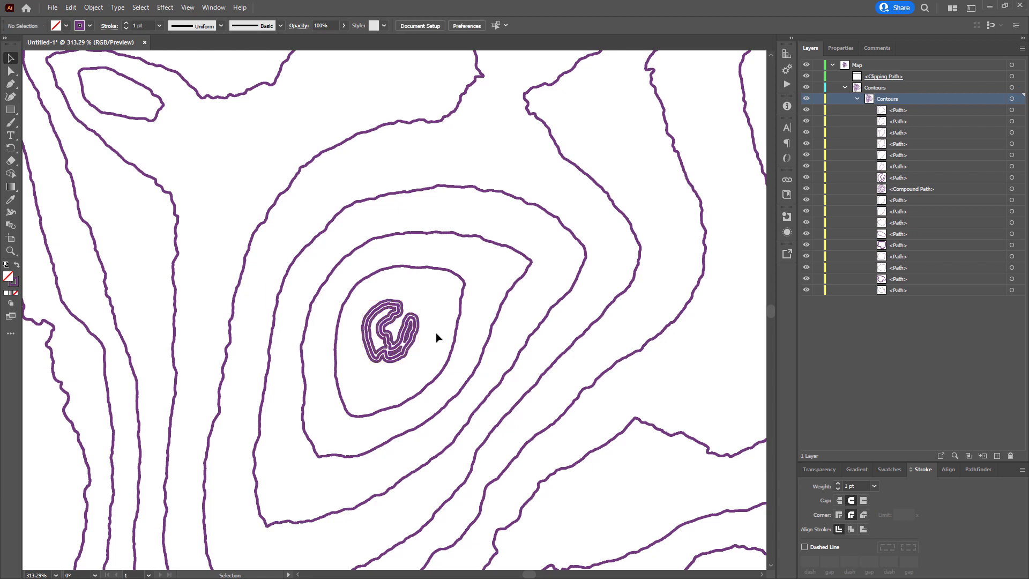
double_click(382, 343)
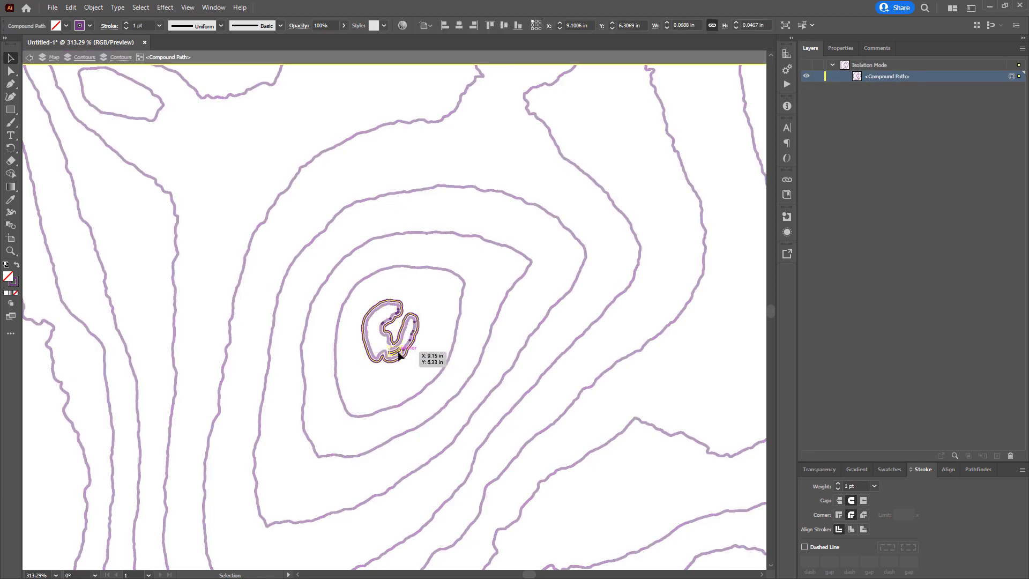
left_click(382, 324)
scroll(385, 319, "up", 5)
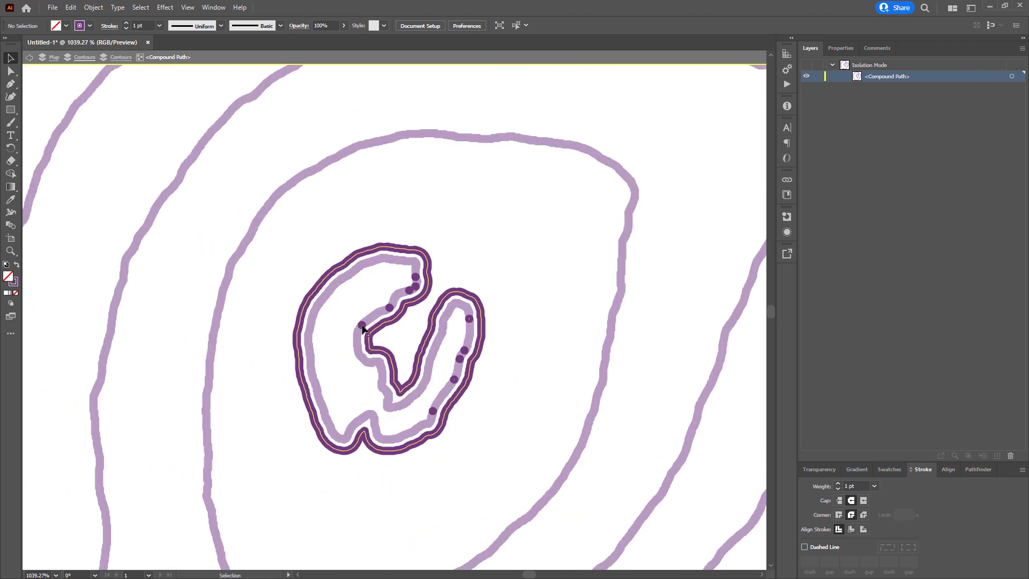
left_click(390, 307)
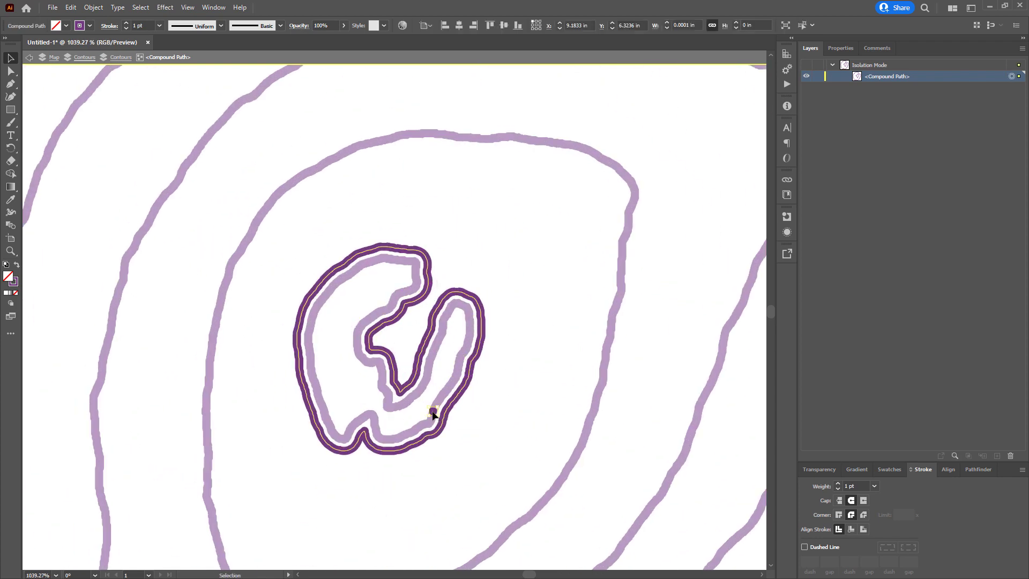
key("Escape")
scroll(433, 415, "down", 3)
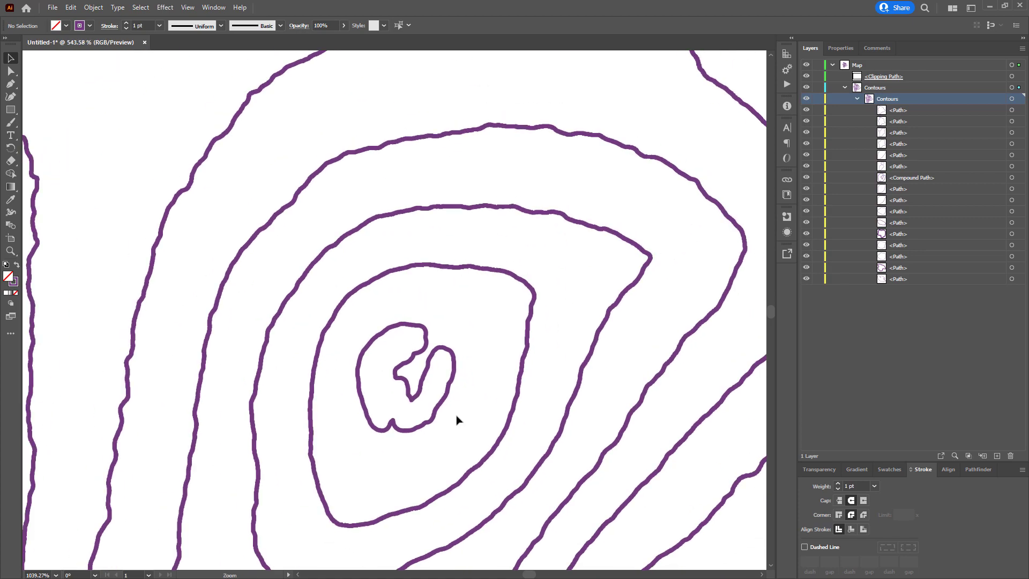
- Frame the whole contour map and marquee-select all the contour lines
scroll(426, 433, "down", 4)
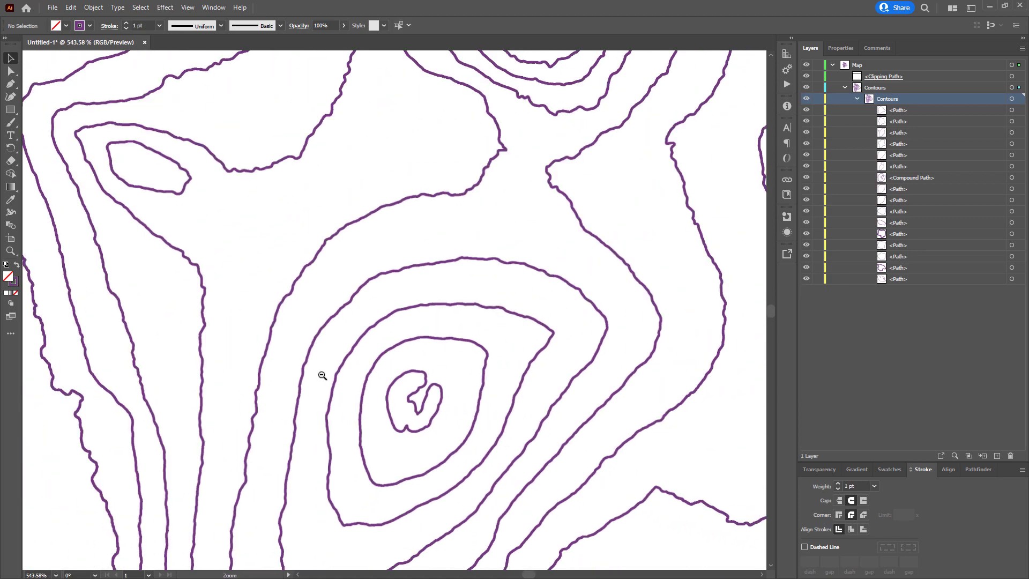
scroll(308, 374, "down", 4)
left_click(241, 230)
scroll(509, 425, "up", 8)
scroll(278, 300, "up", 9)
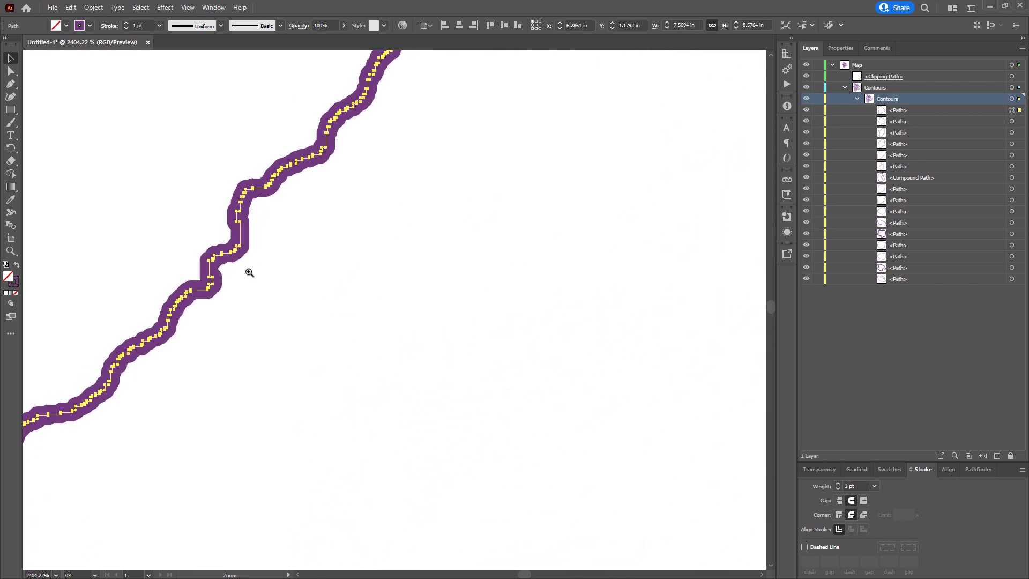
scroll(257, 282, "down", 8)
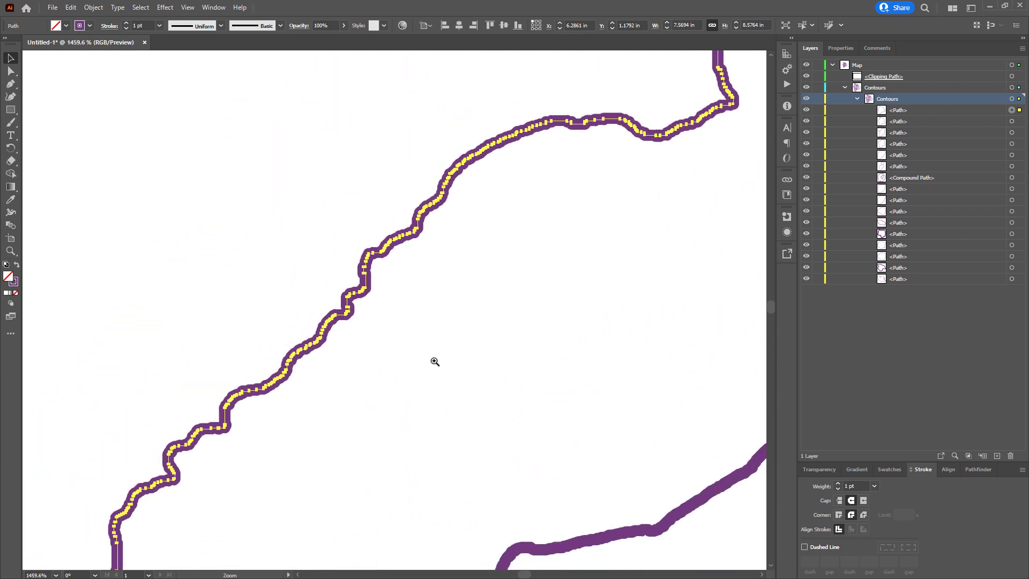
scroll(367, 366, "down", 4)
scroll(367, 366, "down", 5)
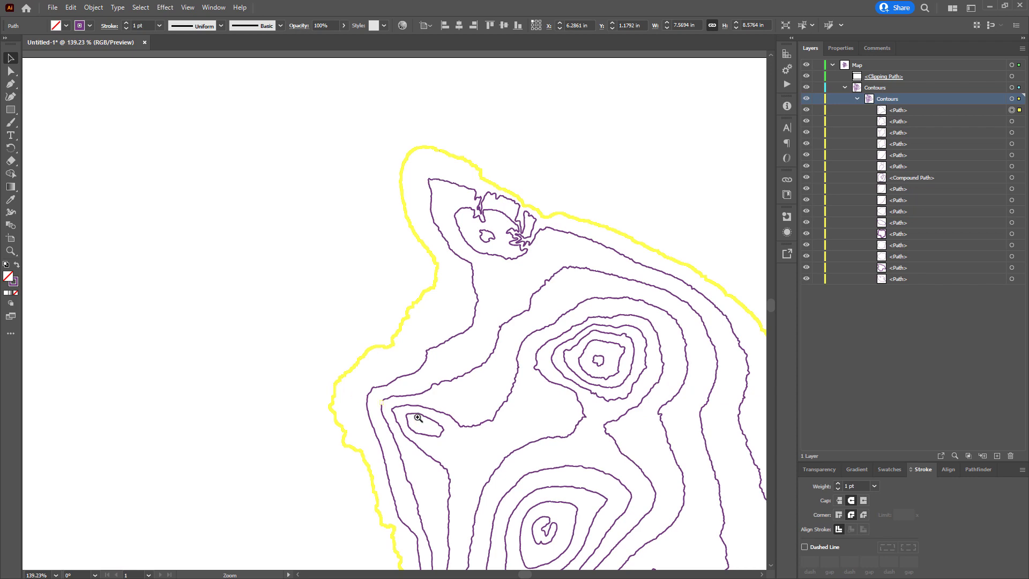
left_click_drag(452, 422, 262, 301)
scroll(375, 353, "down", 2)
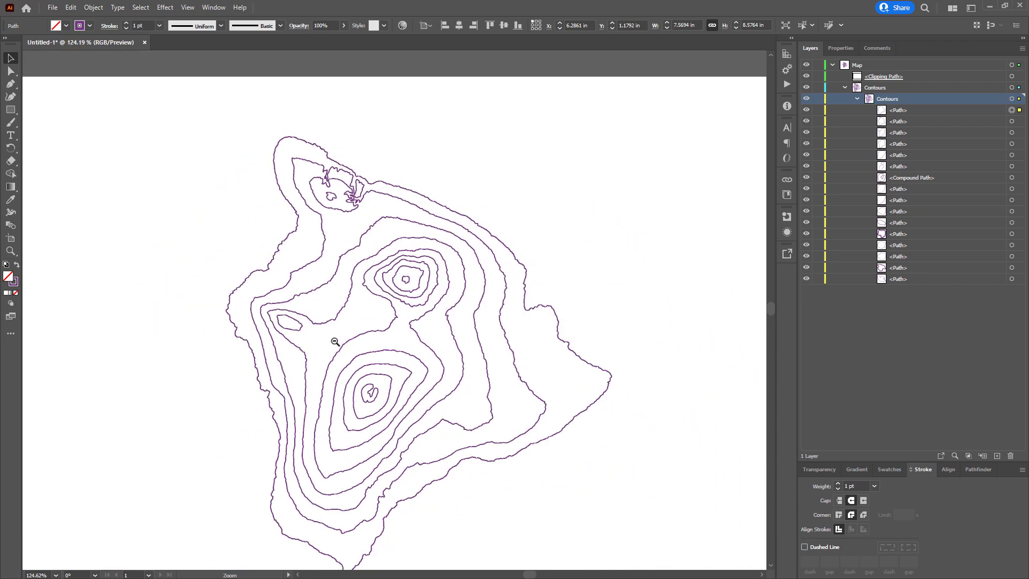
left_click_drag(362, 357, 360, 334)
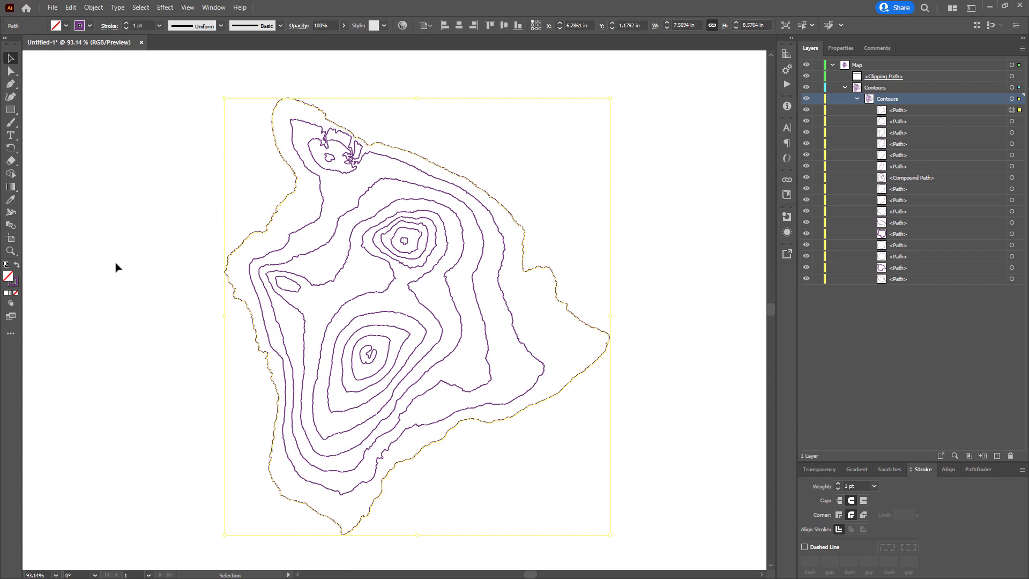
left_click_drag(173, 85, 662, 559)
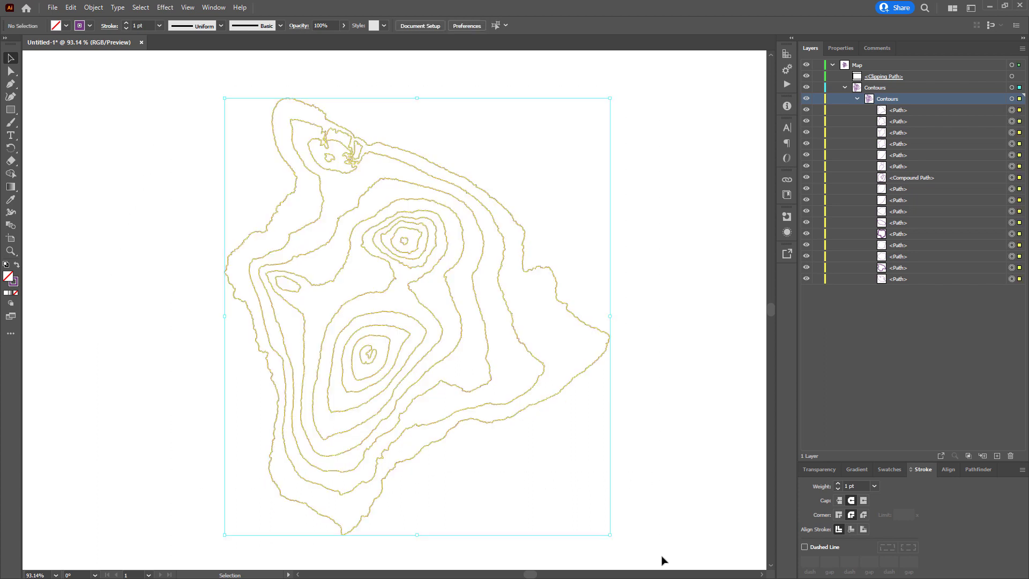
- Apply Object > Path > Simplify, moving the slider left twice to cut anchor points
left_click(96, 7)
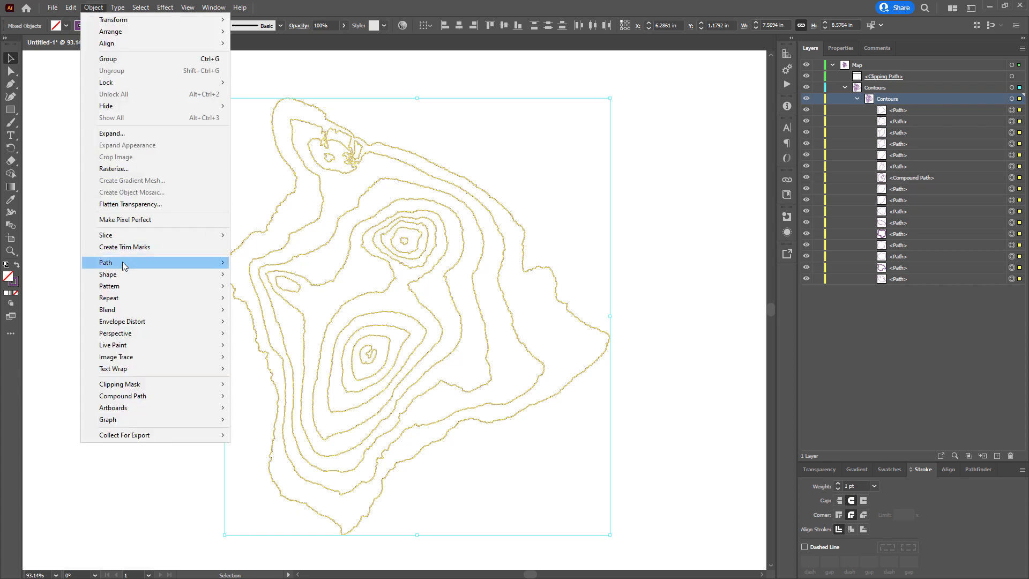
mouse_move(152, 263)
left_click(282, 315)
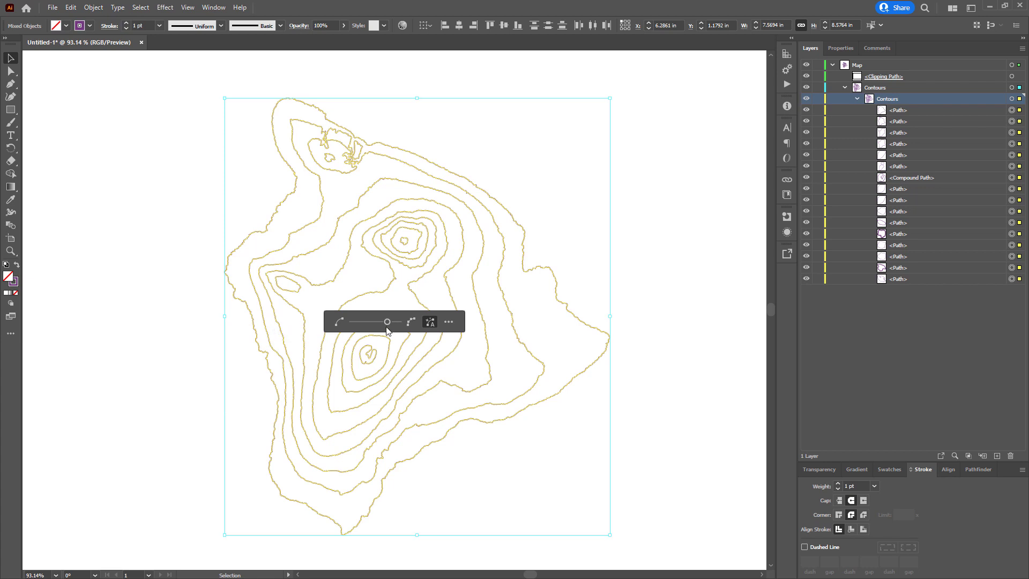
left_click_drag(388, 325, 372, 328)
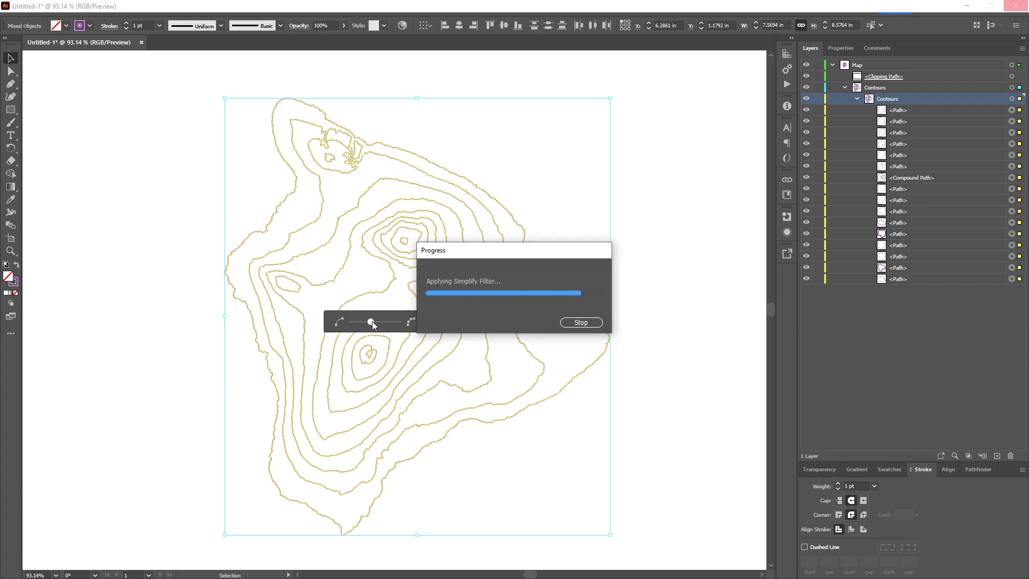
left_click_drag(372, 325, 359, 328)
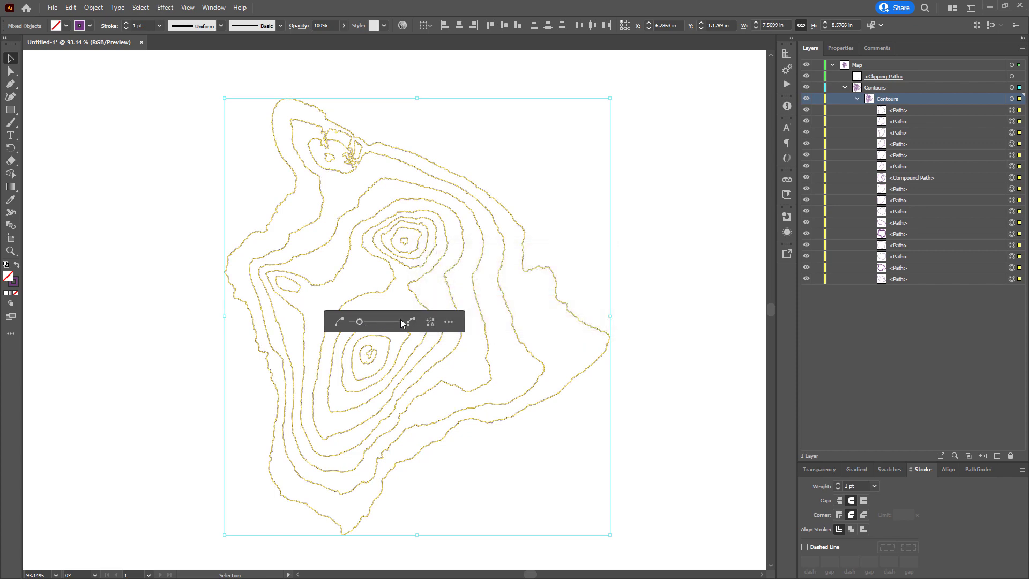
- Zoom in to check the simplified contours' points, then zoom out and deselect
left_click(632, 296)
key("z")
left_click_drag(253, 239, 602, 457)
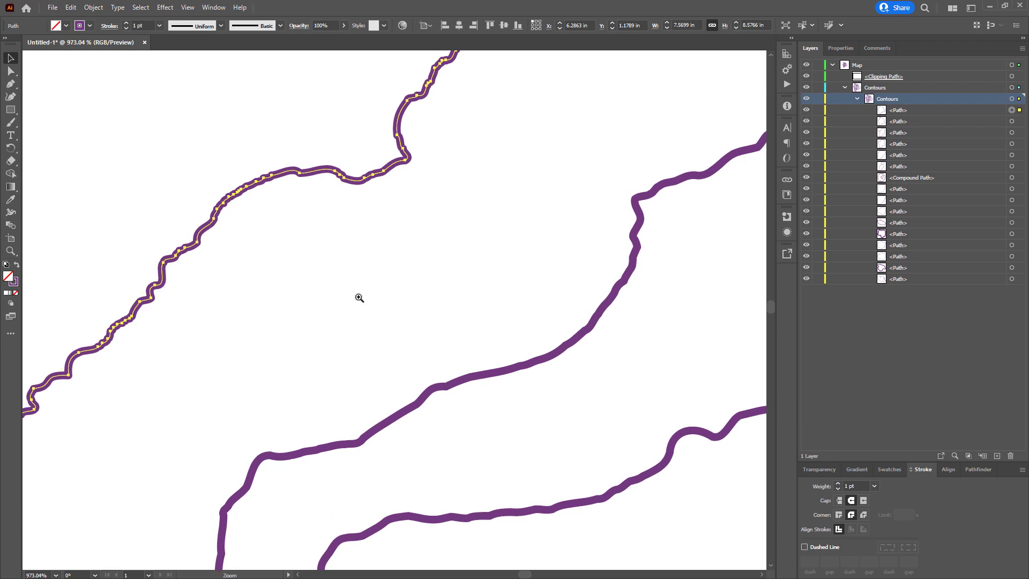
left_click(214, 230, "ctrl")
left_click_drag(324, 287, 149, 356)
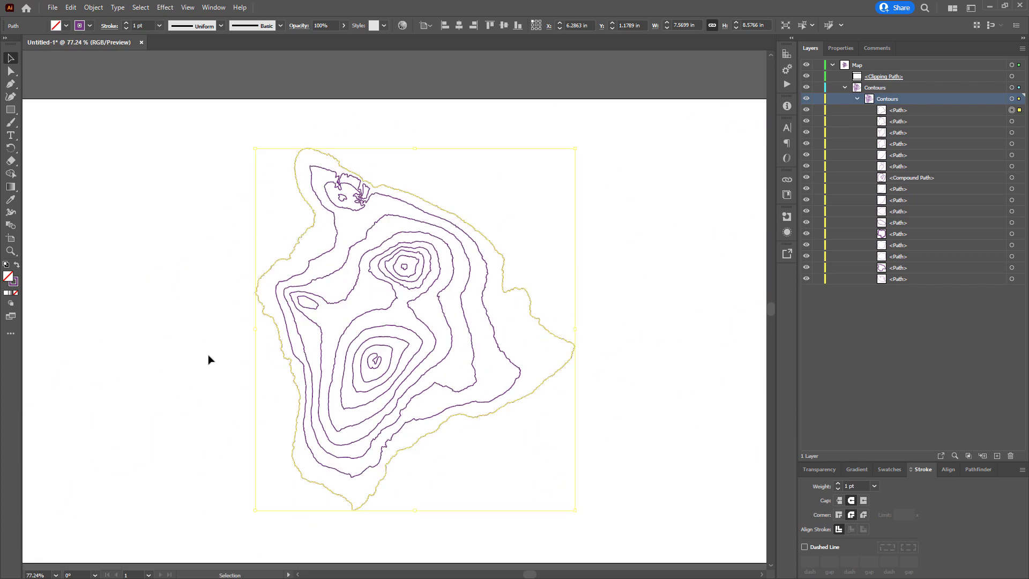
left_click(538, 349)
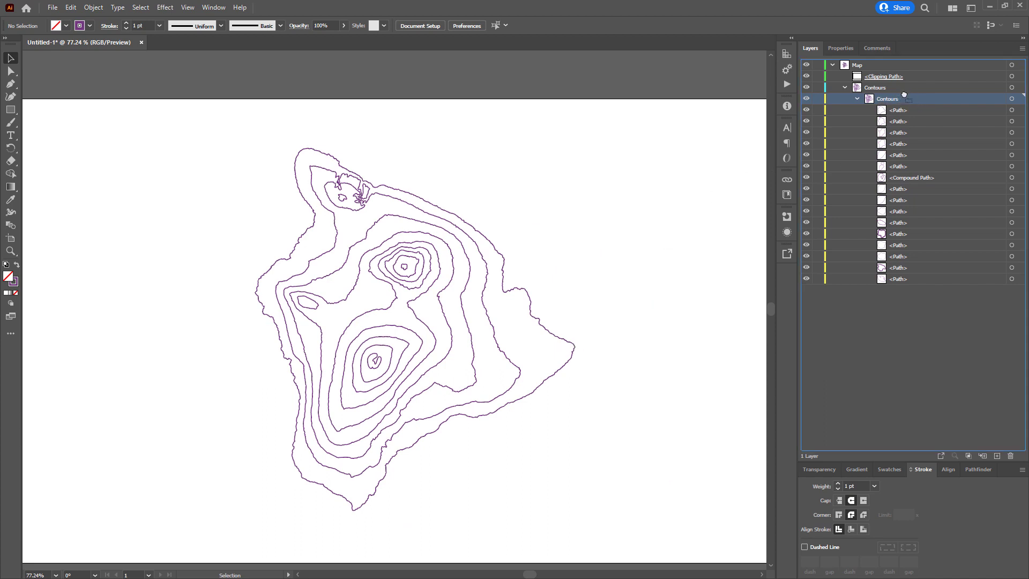
- Move the Contours sublayer out under Map and delete <Clipping Path> and the empty Contours row
left_click_drag(914, 101, 869, 74)
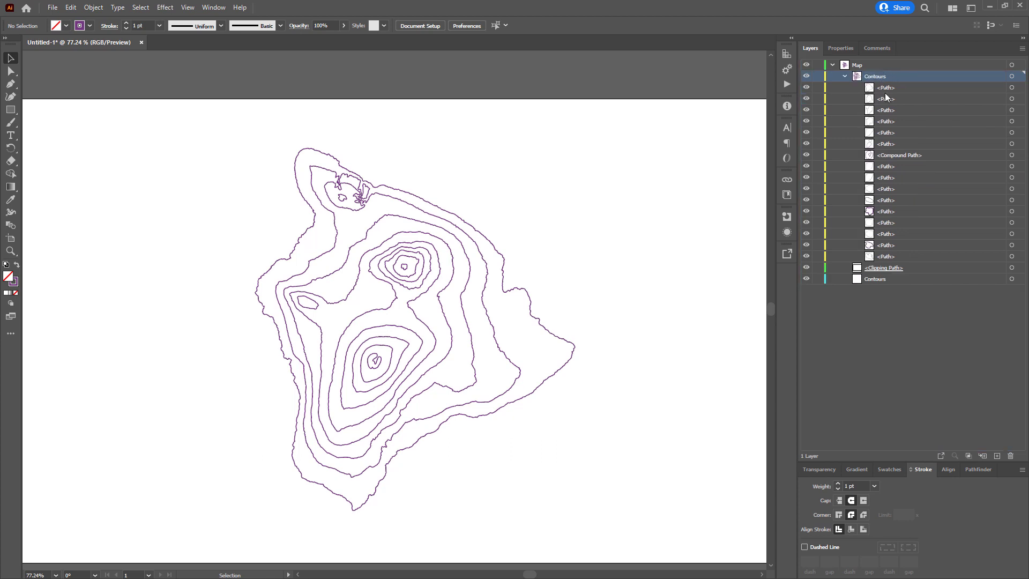
left_click(926, 267)
left_click(914, 278, "shift")
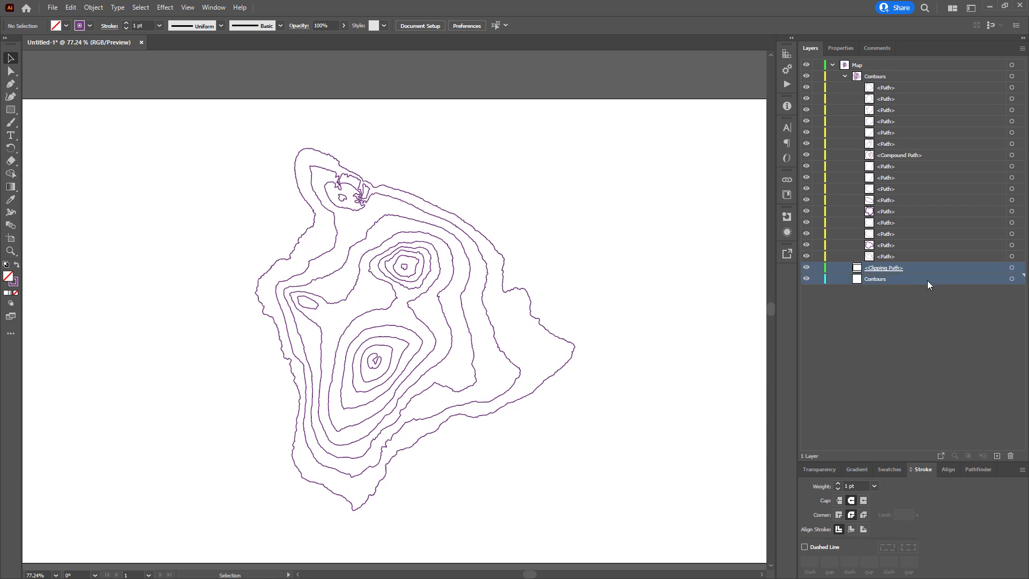
left_click_drag(925, 281, 1010, 456)
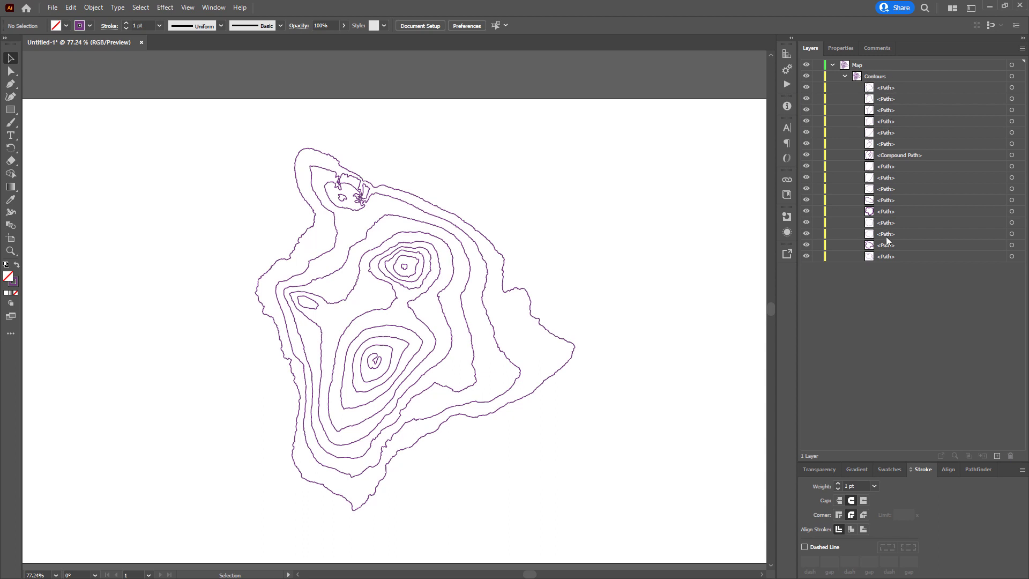
- Group the outermost coastline contour, move it to the bottom and name it 0
left_click(533, 318)
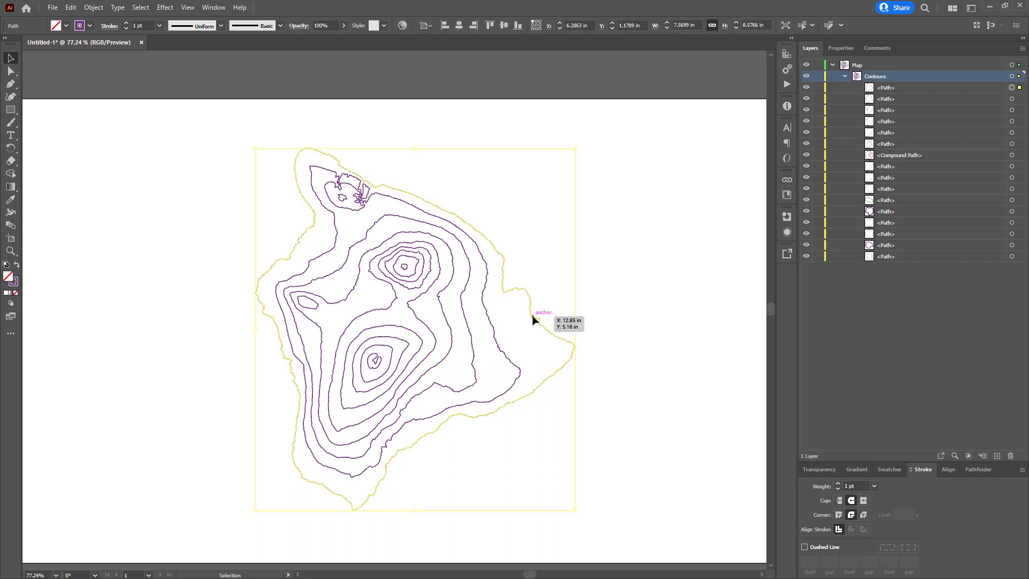
key("ctrl+g")
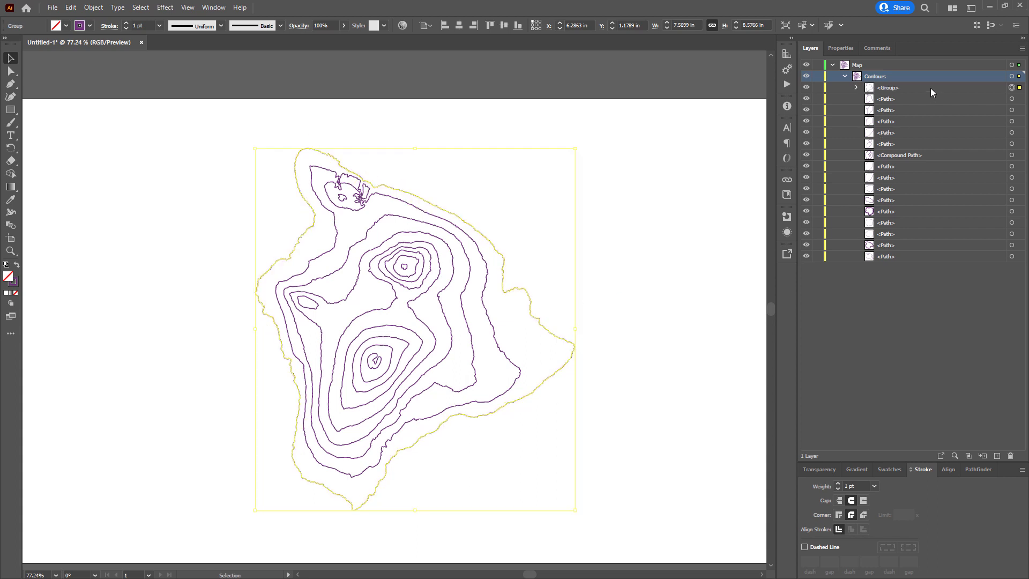
left_click_drag(930, 88, 900, 261)
double_click(886, 256)
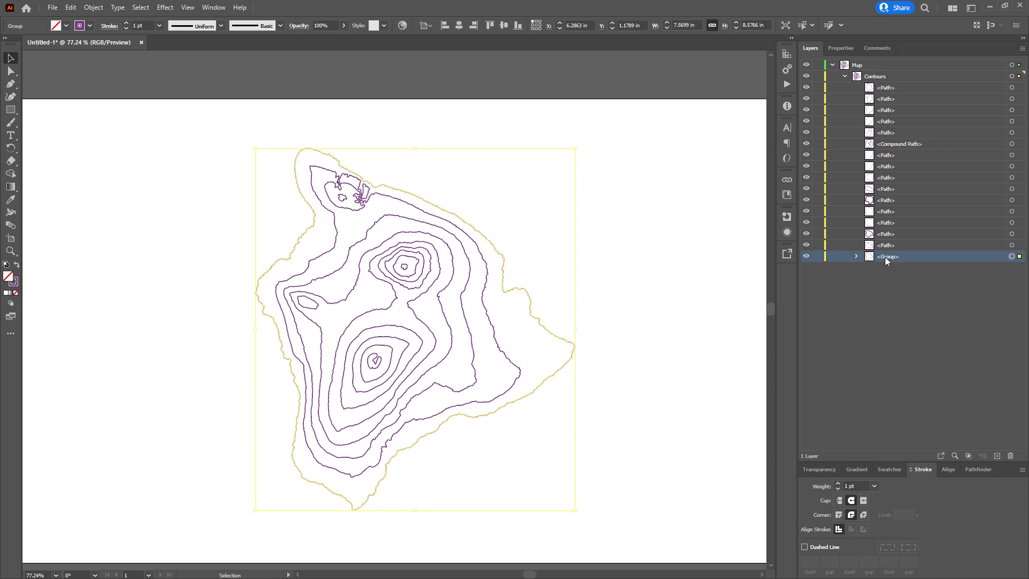
type("0")
key("Return")
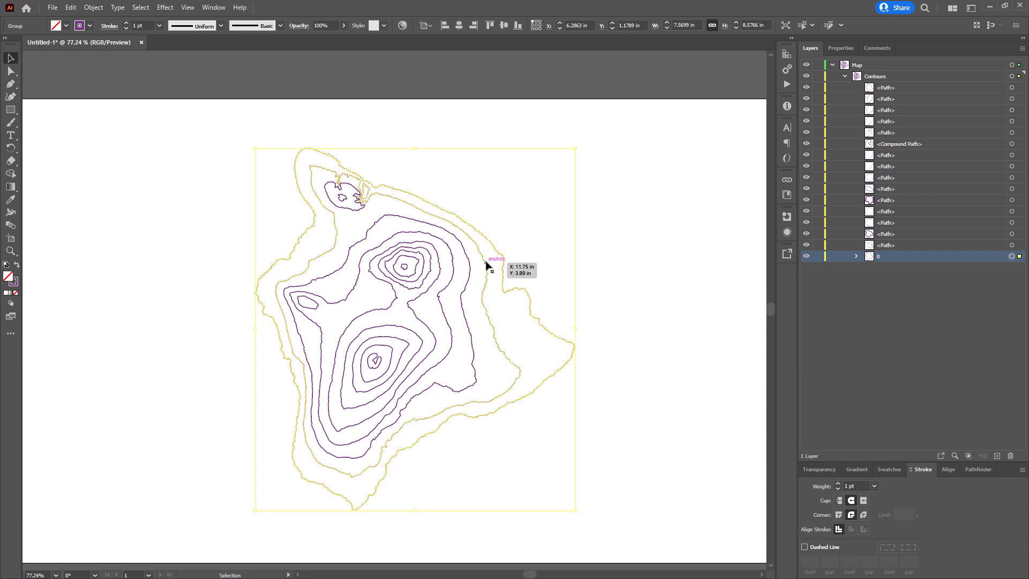
- Create groups named 500 and 1000 from the next contours inward
left_click(487, 263)
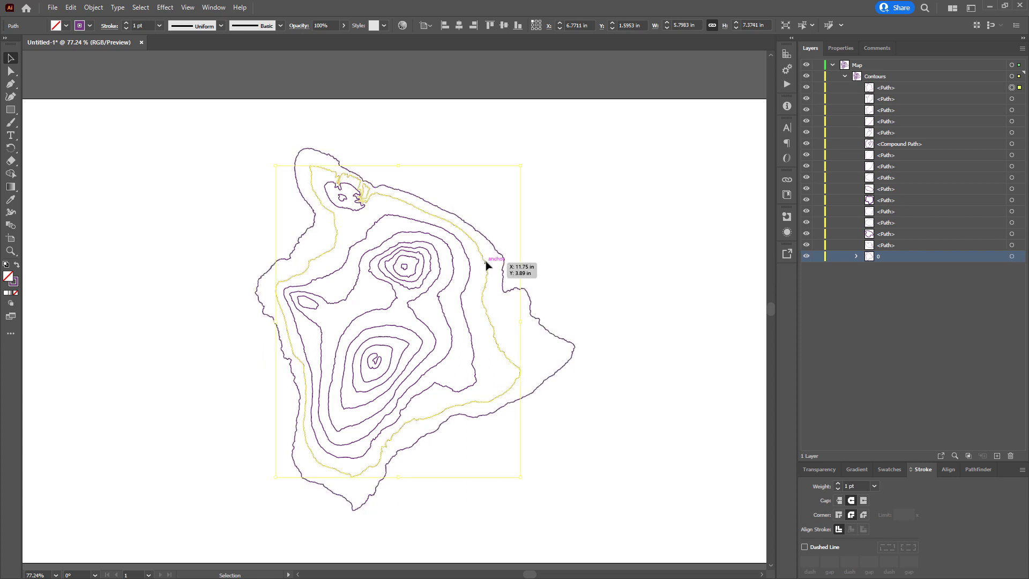
left_click_drag(928, 86, 907, 250)
double_click(888, 244)
type("500")
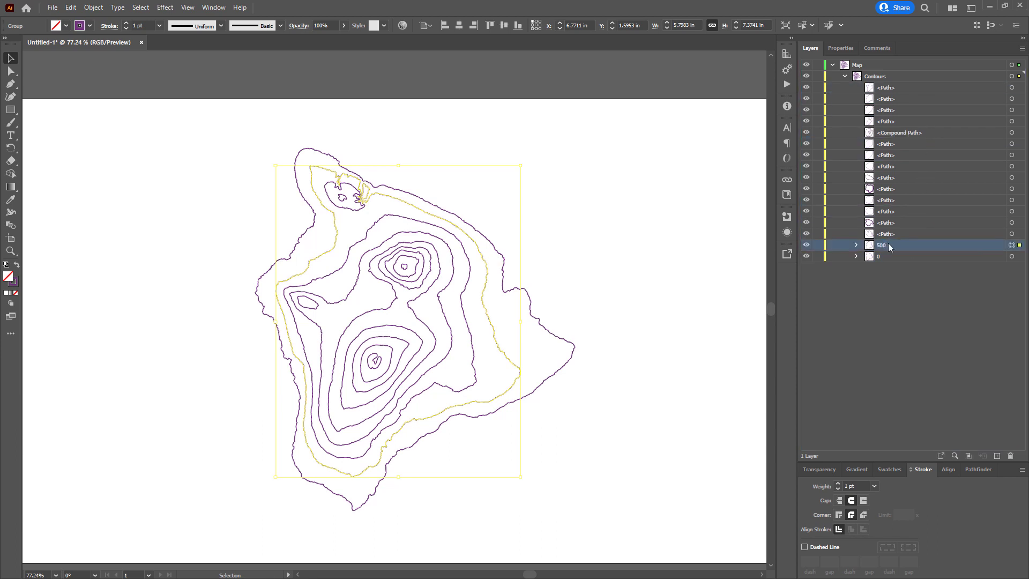
left_click(394, 217)
left_click(358, 202, "shift")
key("ctrl+g")
double_click(888, 222)
type("1000")
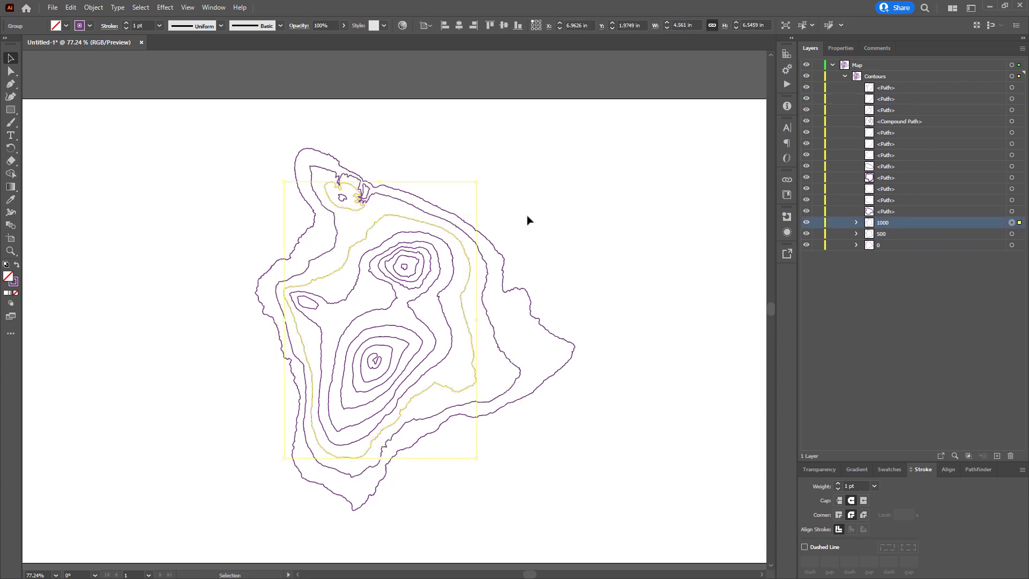
- Group the 1500 and 2000 elevation contours and name the groups 1500 and 2000
left_click(448, 244)
left_click(345, 196, "shift")
key("ctrl+g")
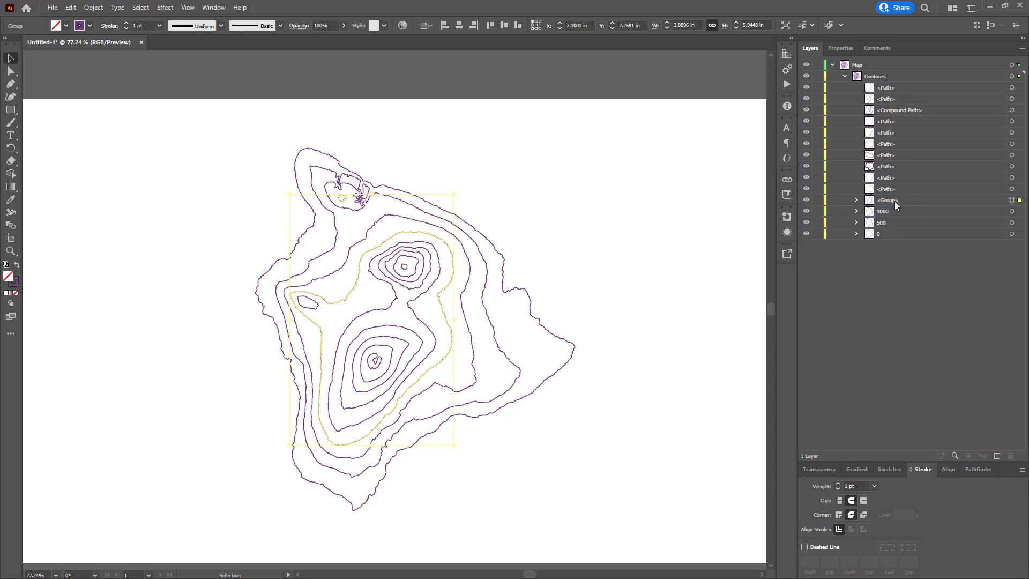
double_click(887, 201)
type("1500")
key("Return")
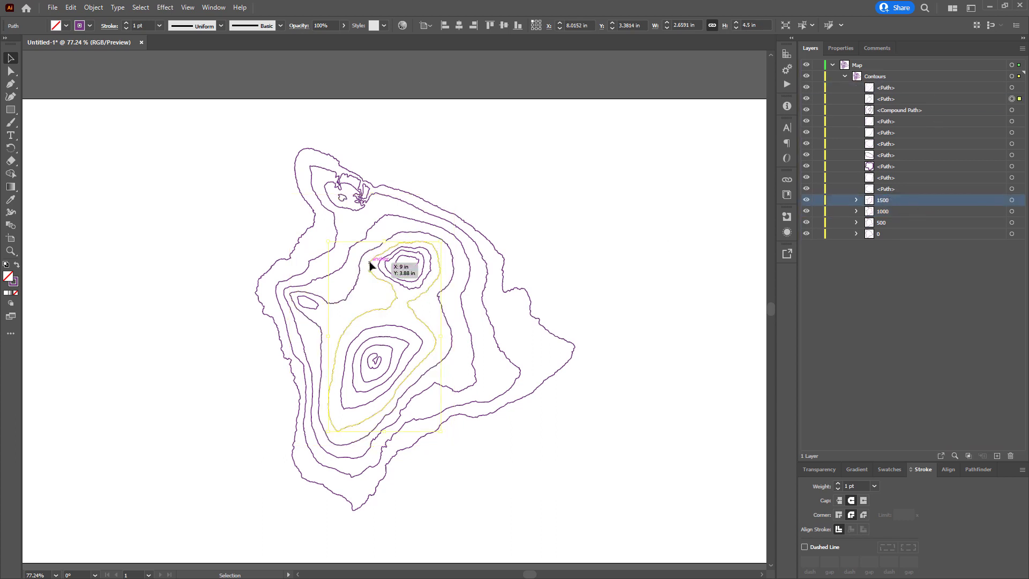
left_click(316, 305, "shift")
key("ctrl+g")
double_click(889, 176)
type("2000")
key("Return")
- Group the 2500 and 3000 elevation contour pairs and name them 2500 and 3000
scroll(386, 324, "up", 3)
left_click(424, 327)
left_click(423, 327, "shift")
key("ctrl+g")
double_click(890, 154)
type("2500")
key("Return")
left_click(406, 347)
left_click(461, 237, "shift")
key("ctrl+g")
double_click(886, 131)
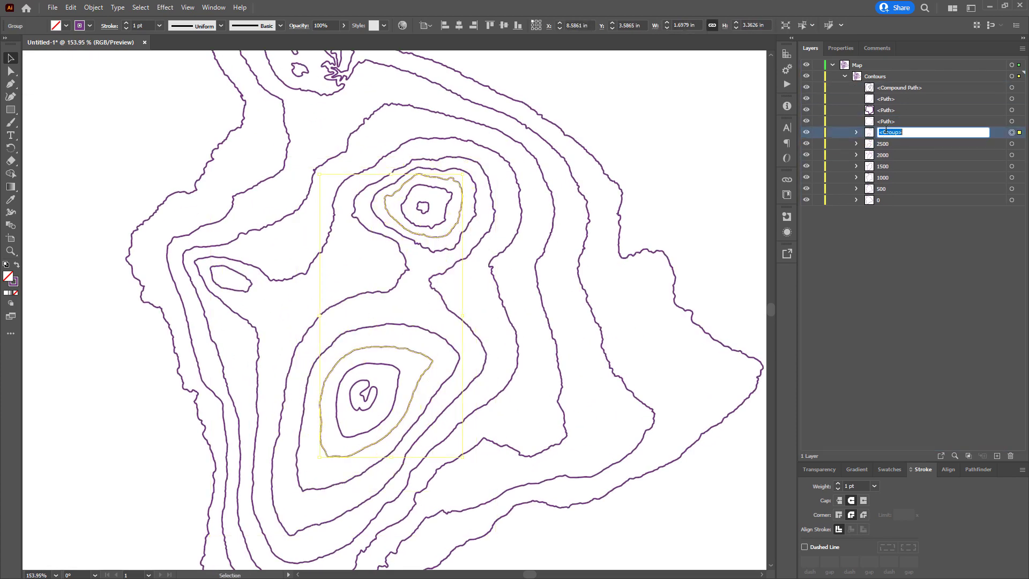
type("3000")
key("Return")
- Group the innermost contour pairs as 3500 and 4000, then clear the selection
left_click(399, 375)
left_click(452, 214, "shift")
key("ctrl+g")
double_click(887, 99)
type("3500")
key("Return")
left_click(351, 396)
left_click(425, 236, "shift")
key("ctrl+g")
double_click(883, 87)
type("4000")
key("Return")
left_click(716, 240)
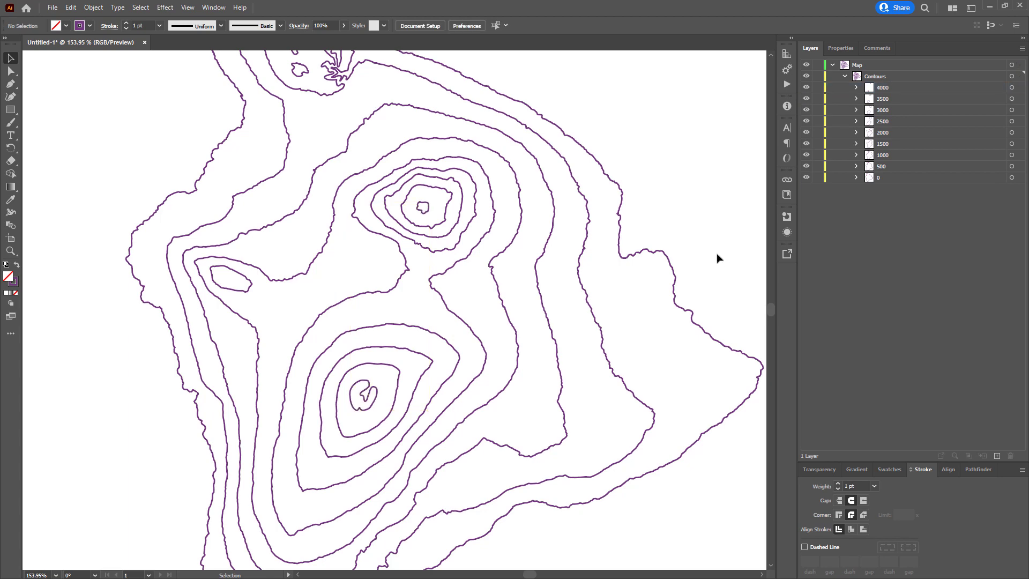
scroll(408, 340, "down", 5)
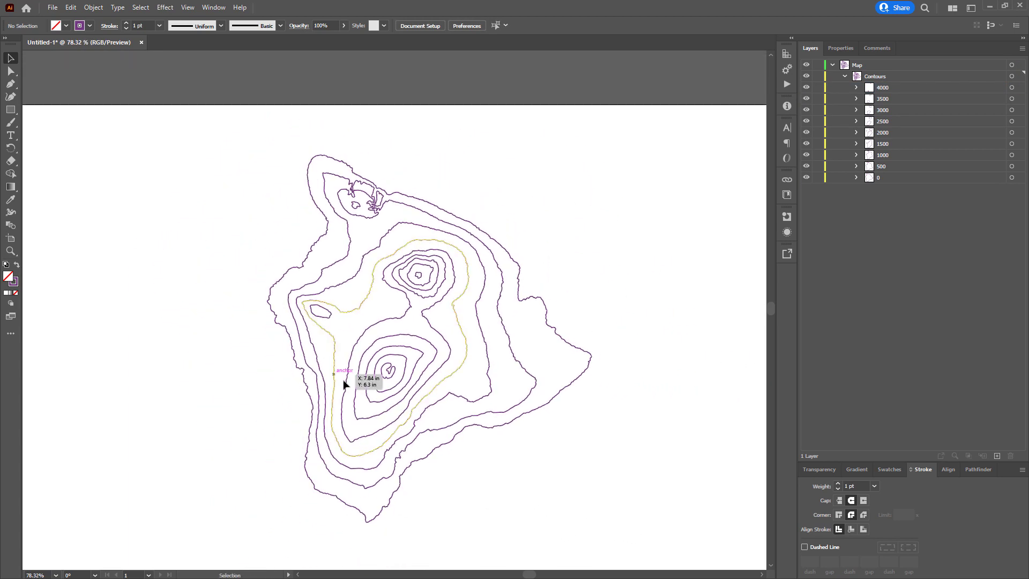
left_click_drag(349, 386, 345, 343)
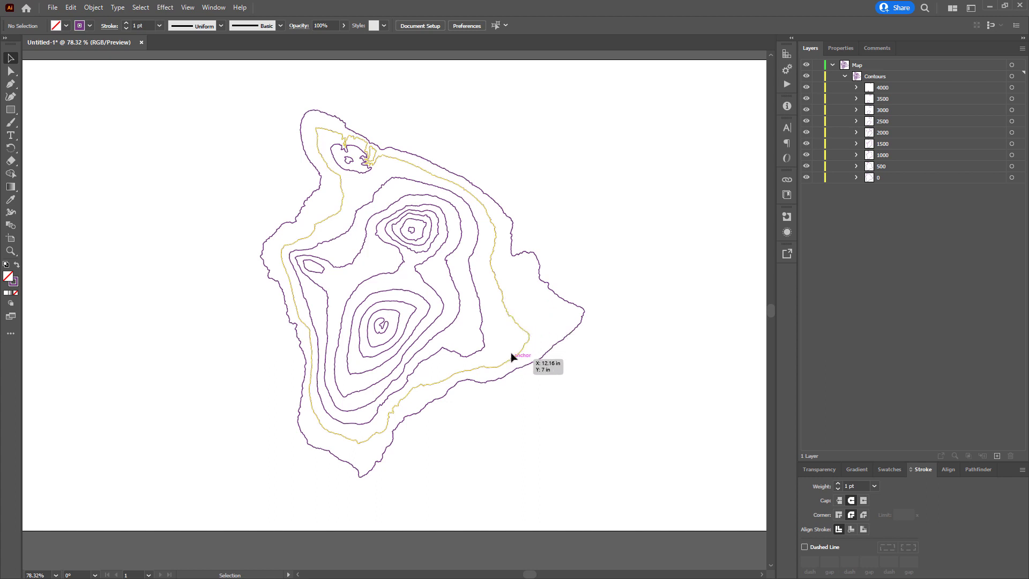
- Duplicate the Contours layer with all its groups and name the copy Reference
left_click(977, 80)
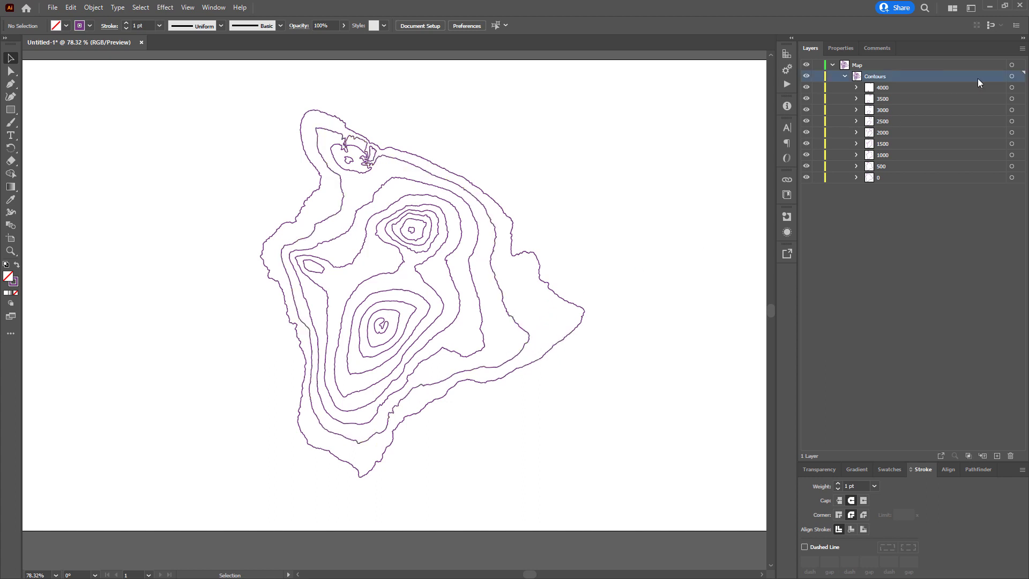
left_click(1012, 77)
left_click_drag(948, 77, 977, 332)
left_click_drag(996, 451, 996, 455)
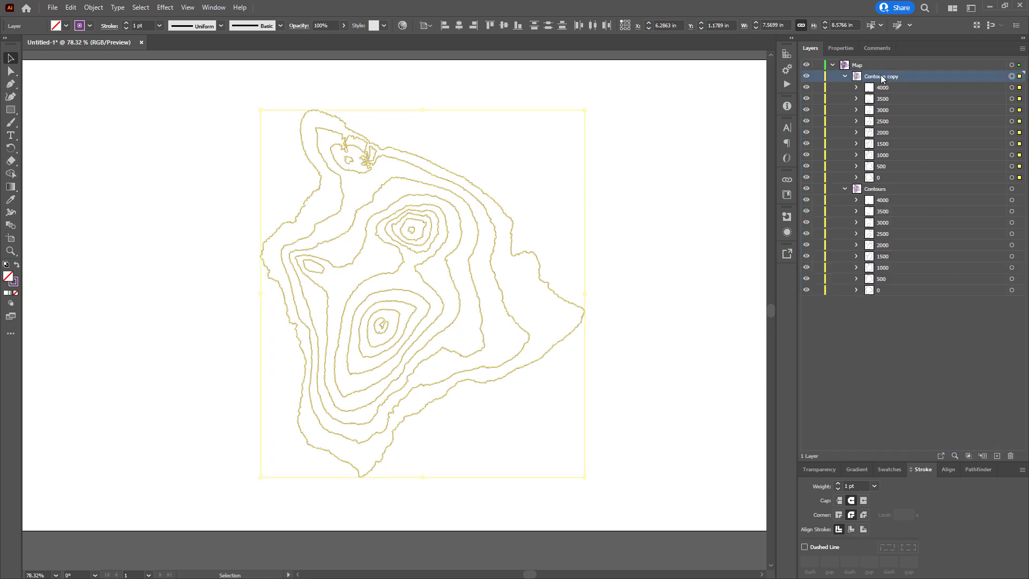
double_click(882, 77)
type("Reference")
key("Return")
- Delete the duplicate 0 coastline sublayer from Reference, then deselect everything
left_click(15, 285)
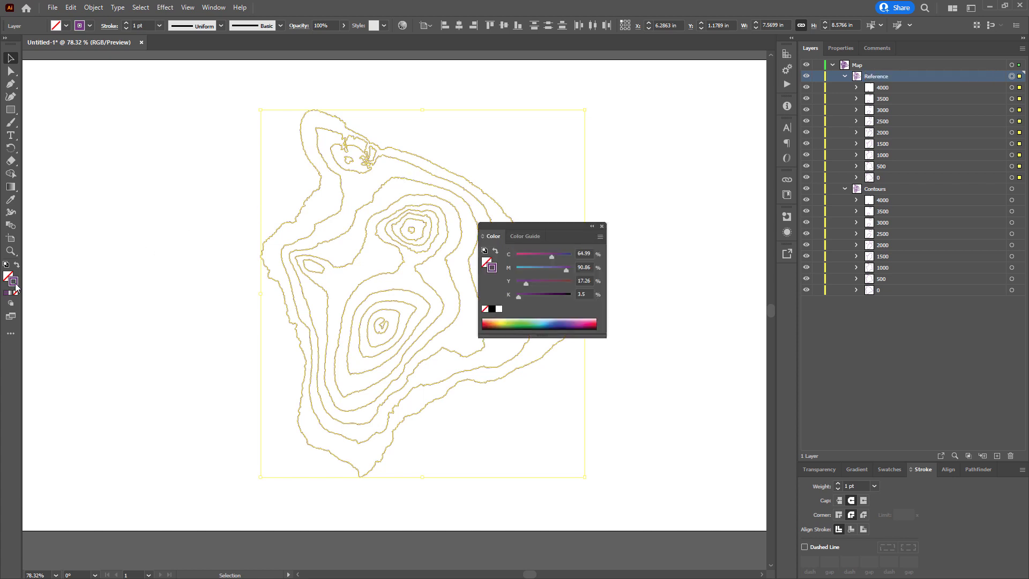
left_click(602, 225)
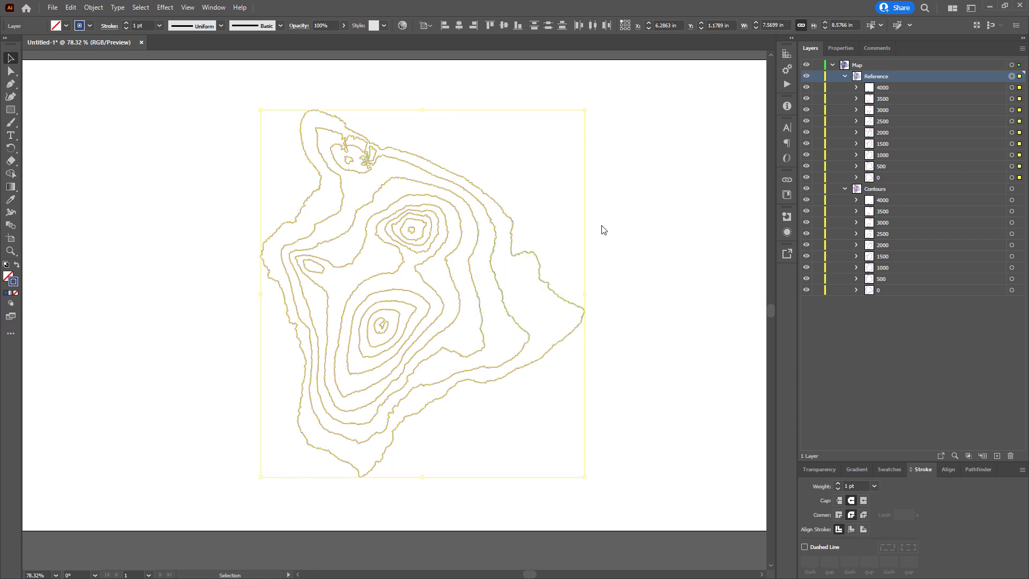
left_click(611, 234)
scroll(610, 234, "down", 1)
left_click(940, 178)
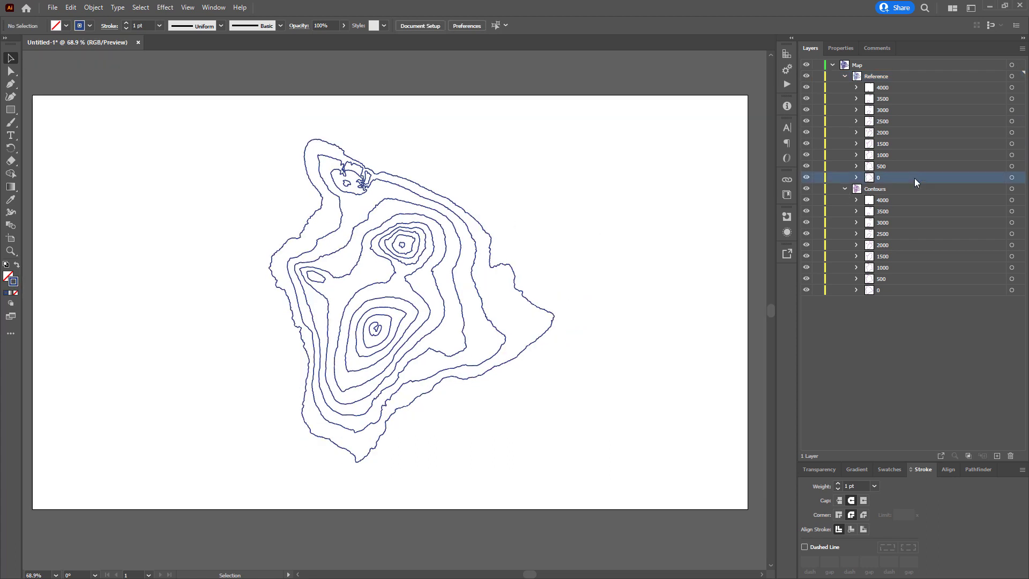
left_click(1012, 178)
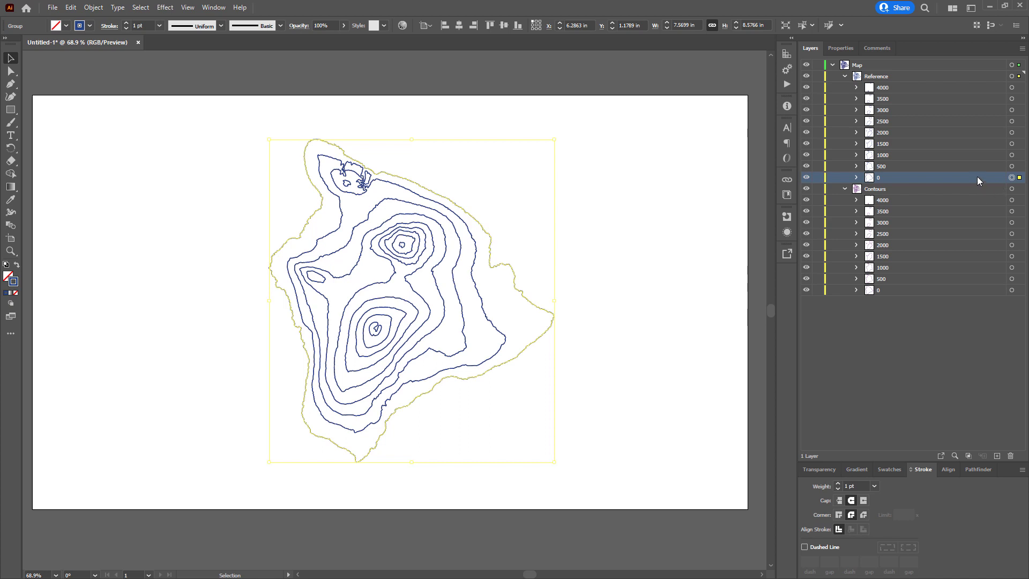
left_click_drag(976, 175, 1010, 455)
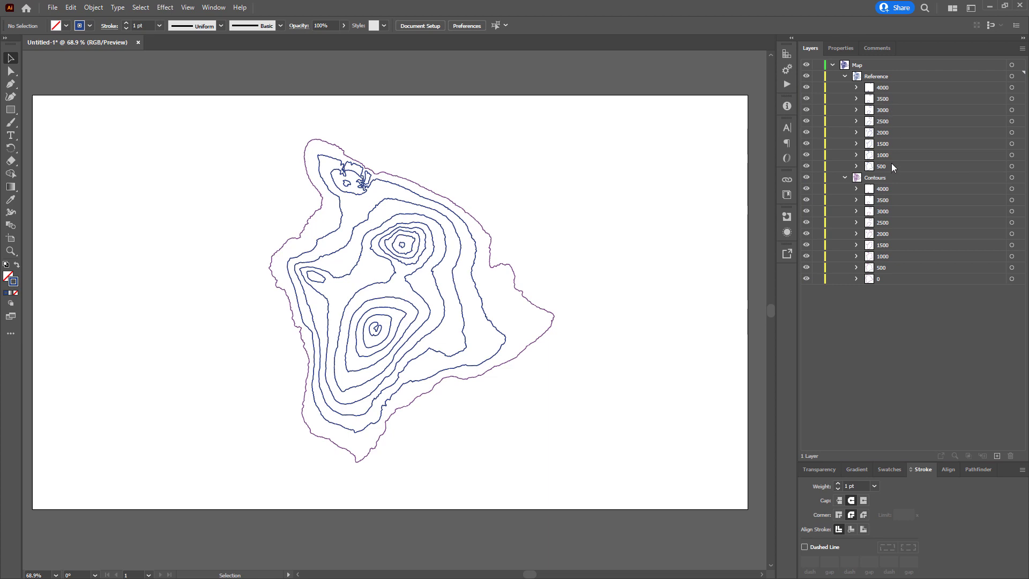
left_click(908, 76, "alt")
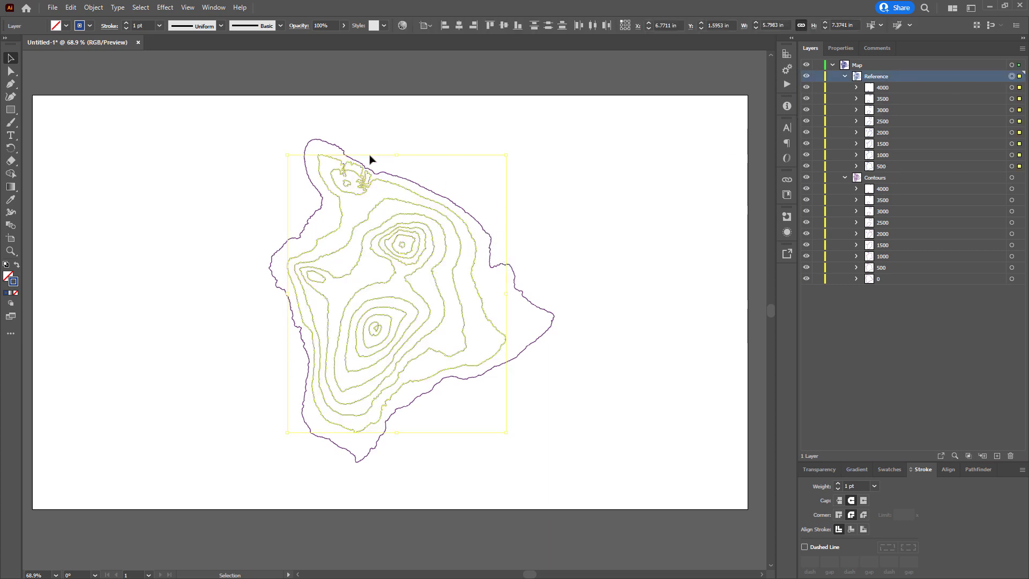
left_click(607, 212)
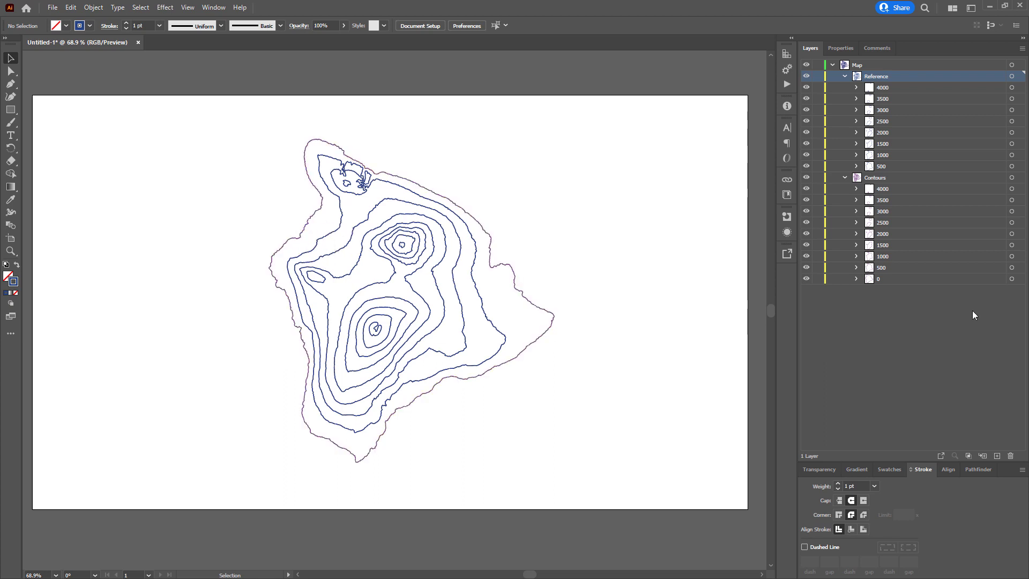
- Move the Contours 0 and Reference 500 outline pair to the artboard's left side
left_click(1006, 278)
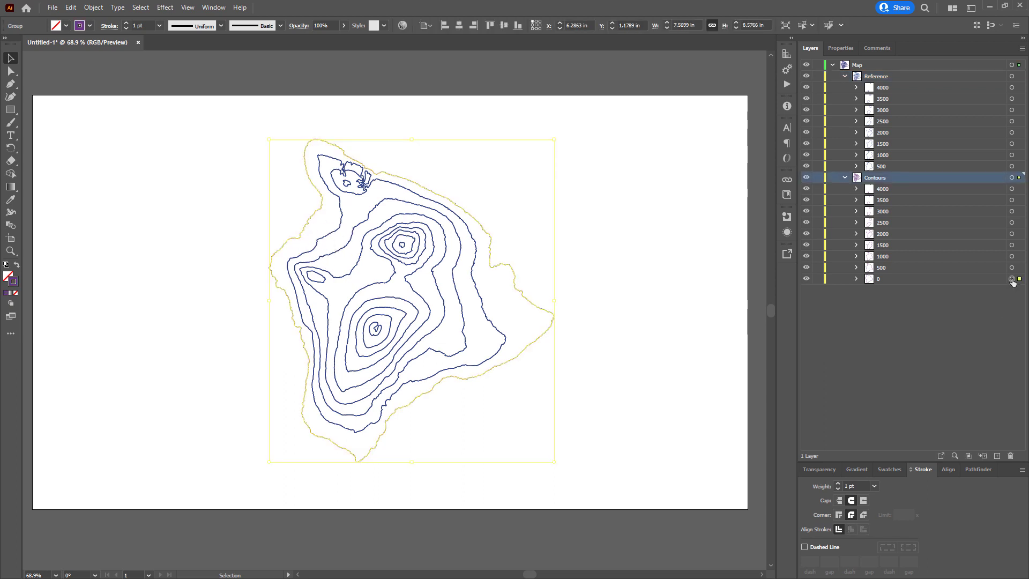
left_click(1002, 279)
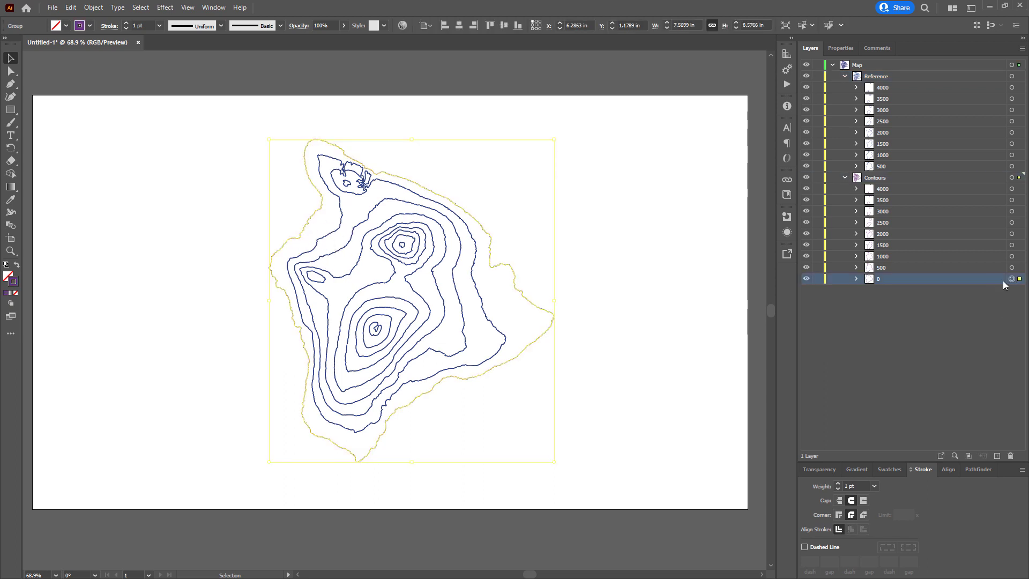
left_click(1012, 167, "shift")
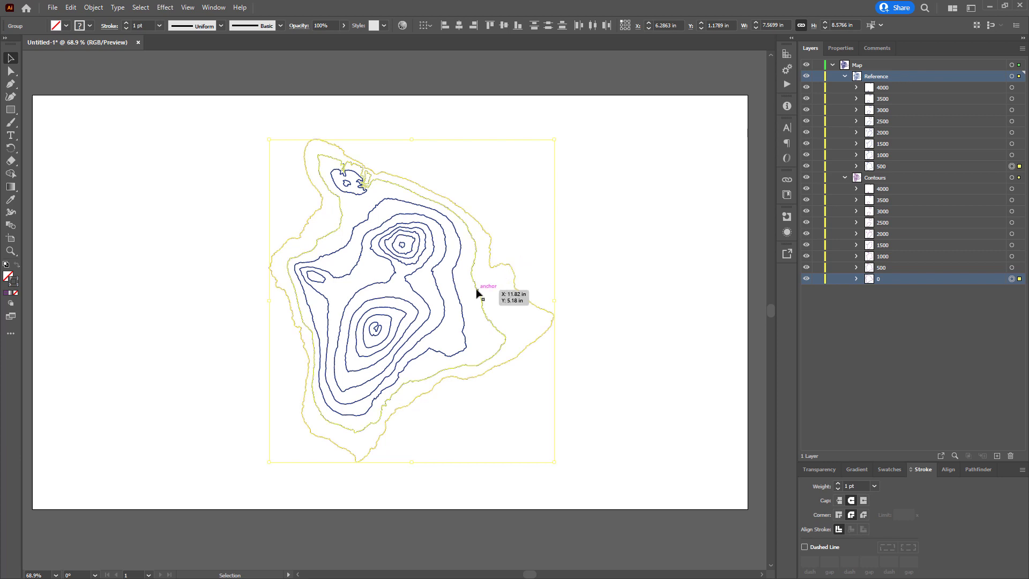
left_click_drag(476, 293, 243, 249)
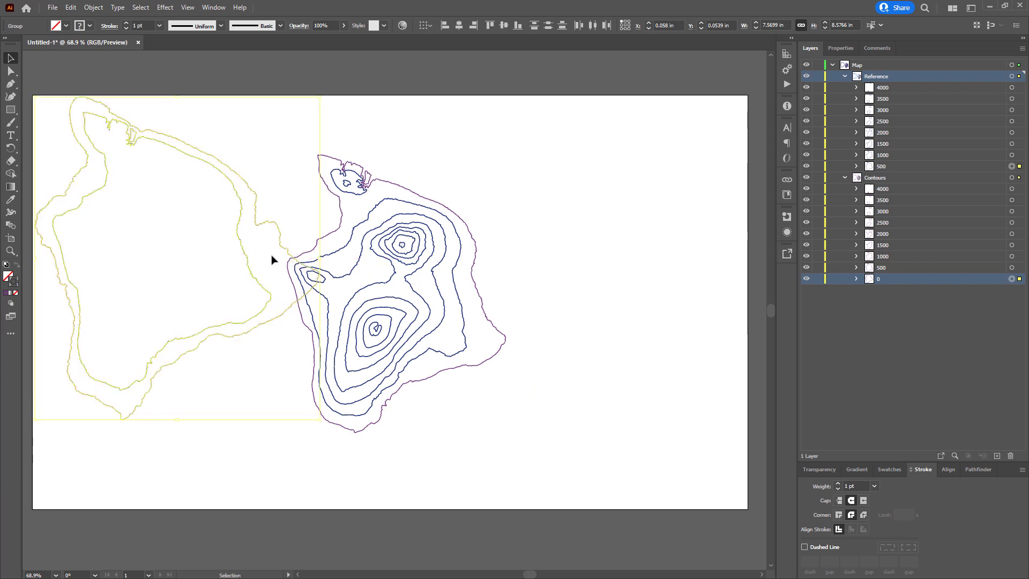
- Move the Contours 500 and Reference 1000 pair to the artboard's right side
left_click(1012, 267)
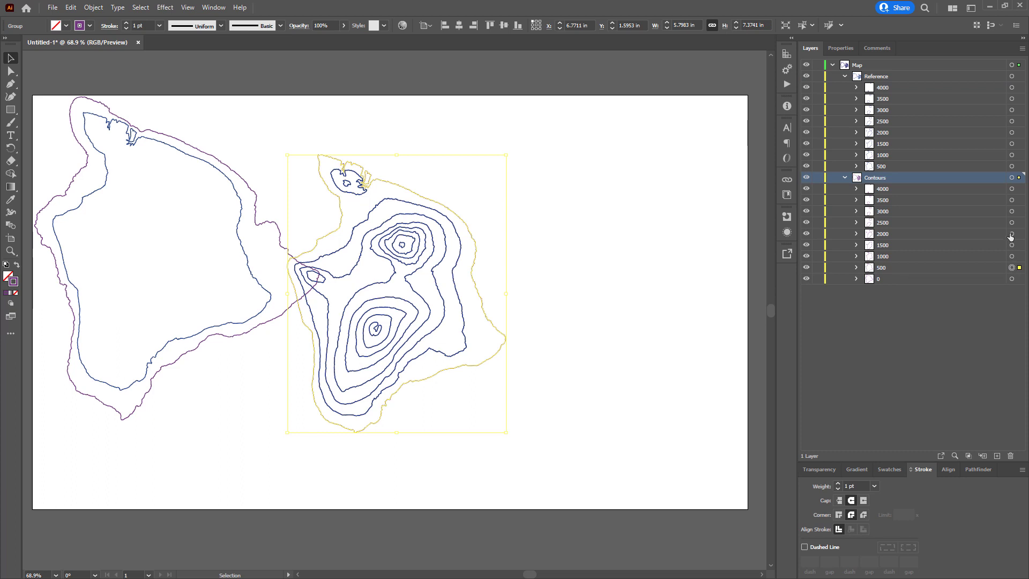
left_click(1011, 156, "shift")
left_click_drag(397, 188, 638, 259)
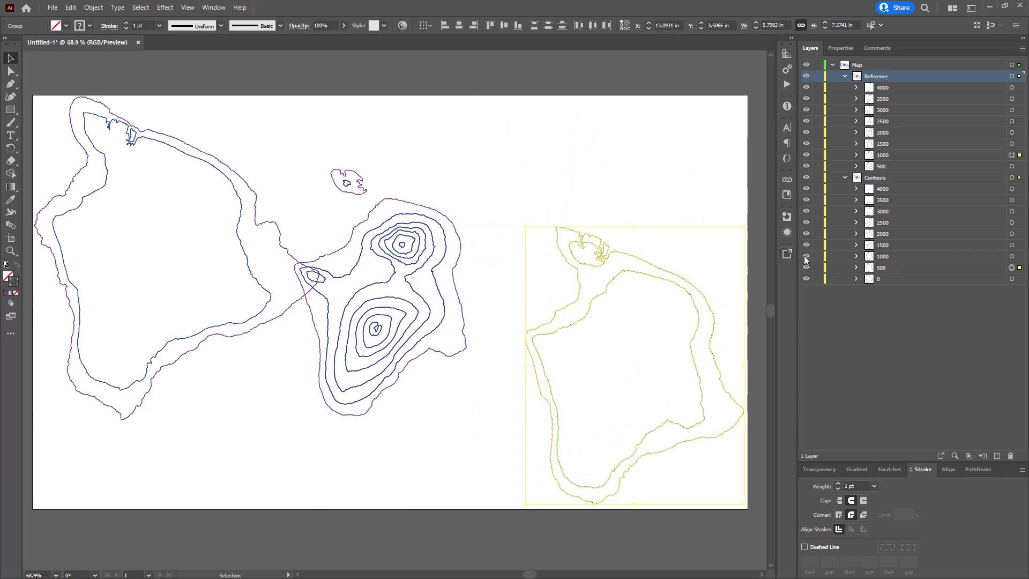
- Move the 1000/1500 contour pair to the bottom centre and rotate it into the gap
left_click(1012, 257)
left_click(1011, 144, "shift")
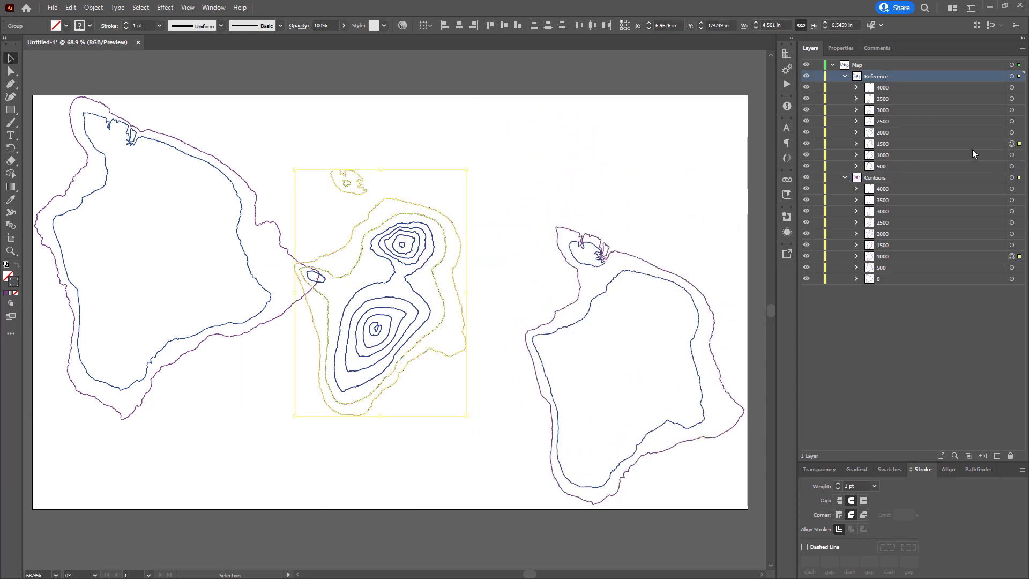
left_click_drag(446, 215, 498, 291)
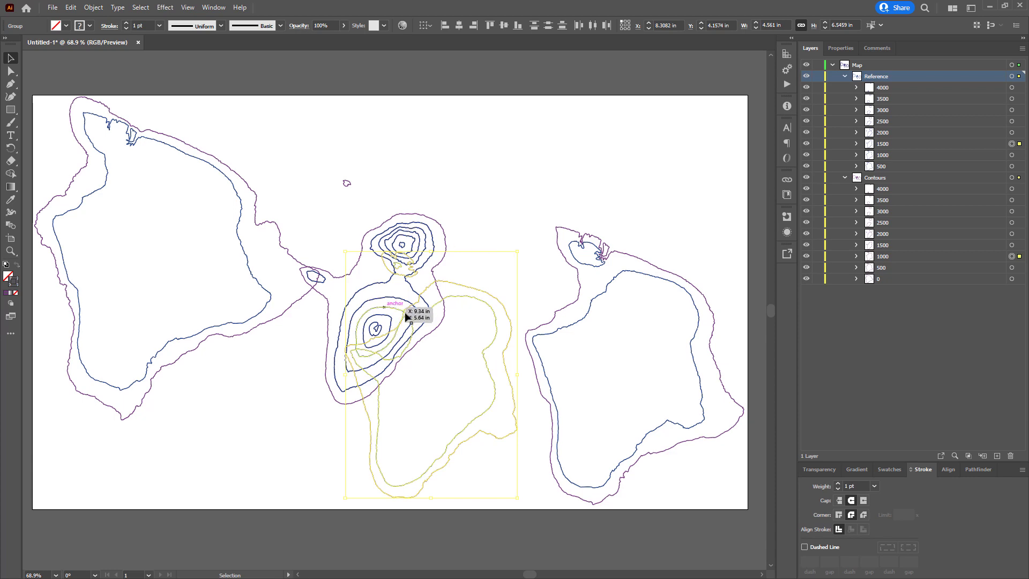
left_click_drag(519, 247, 453, 485)
left_click_drag(533, 493, 540, 414)
- Place the 1500/2000 pair in the lower-left gap, rotated to lie flatter
left_click(1012, 245)
left_click(1011, 132, "shift")
left_click_drag(450, 269, 268, 366)
left_click_drag(283, 267, 301, 386)
left_click_drag(222, 446, 240, 495)
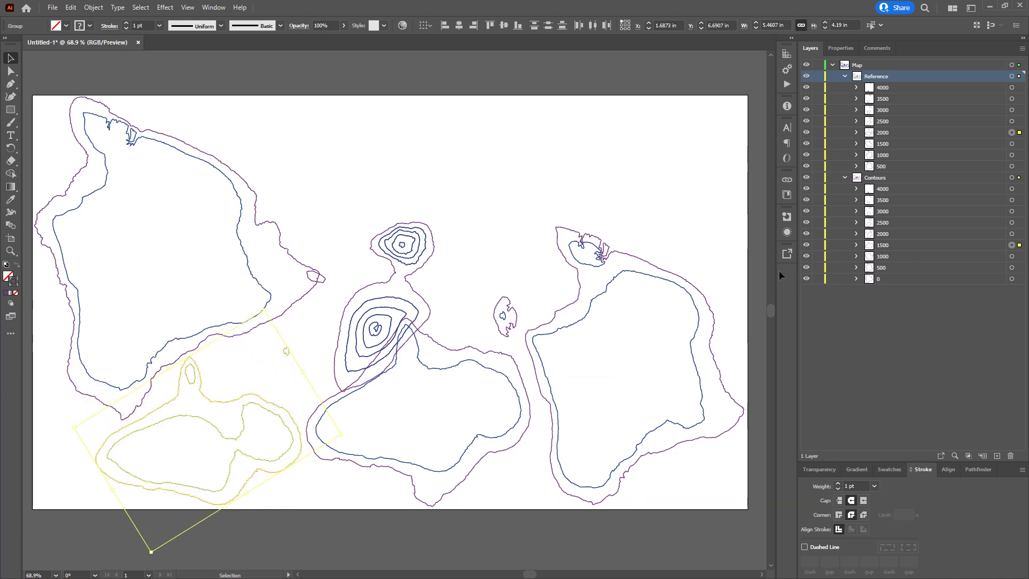
- Place the 2000/2500 pair at the top right, turned nearly upright
left_click(1011, 233)
left_click(1011, 121, "shift")
left_click_drag(435, 257, 748, 122)
left_click_drag(597, 270, 662, 196)
left_click_drag(662, 196, 660, 178)
- Move the 2500/3000 pair to the upper left and the 3000/3500 rings up-right
left_click(1012, 222)
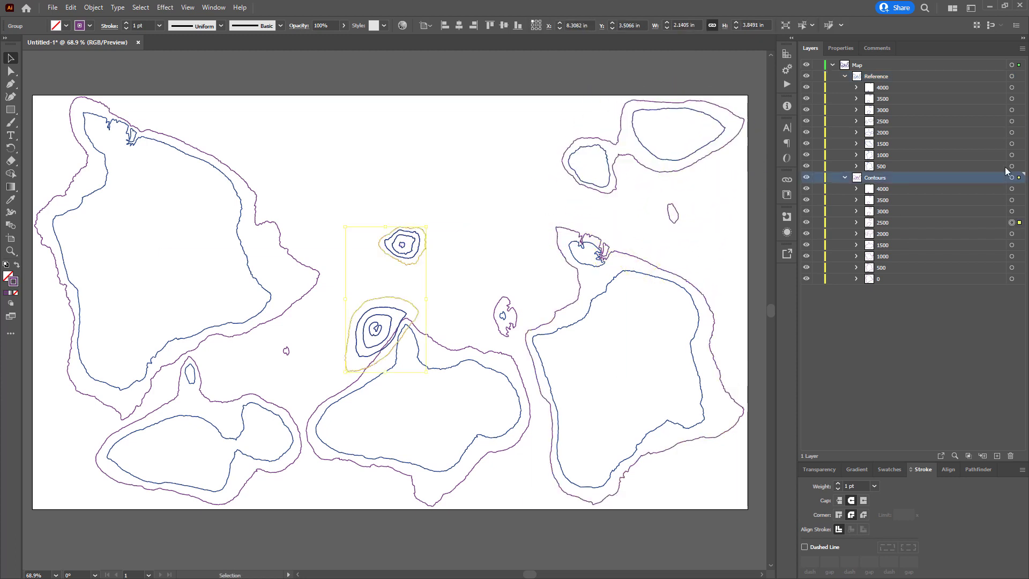
left_click(1011, 110, "shift")
left_click_drag(408, 322, 308, 244)
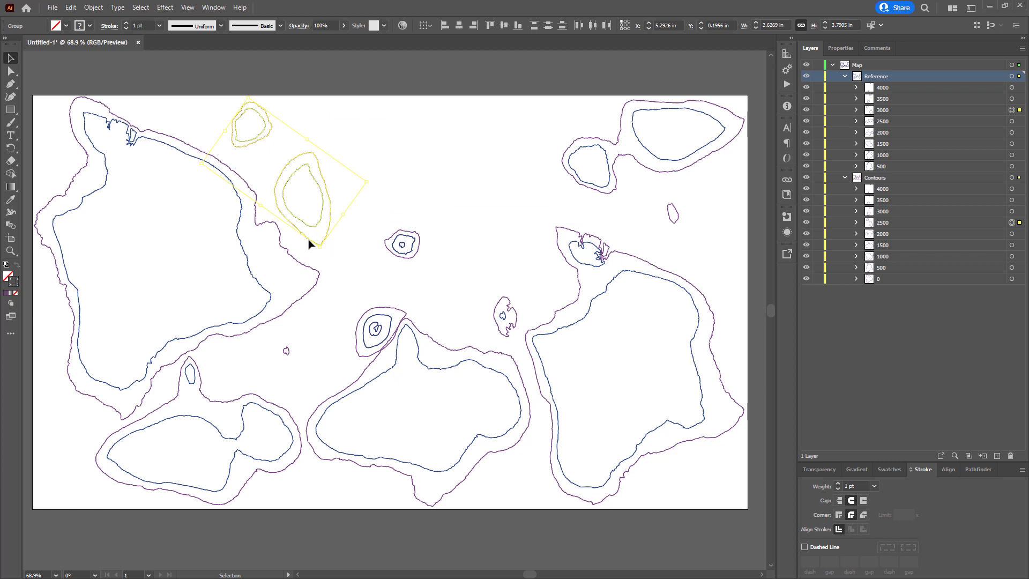
left_click(1011, 211)
left_click(1012, 99, "shift")
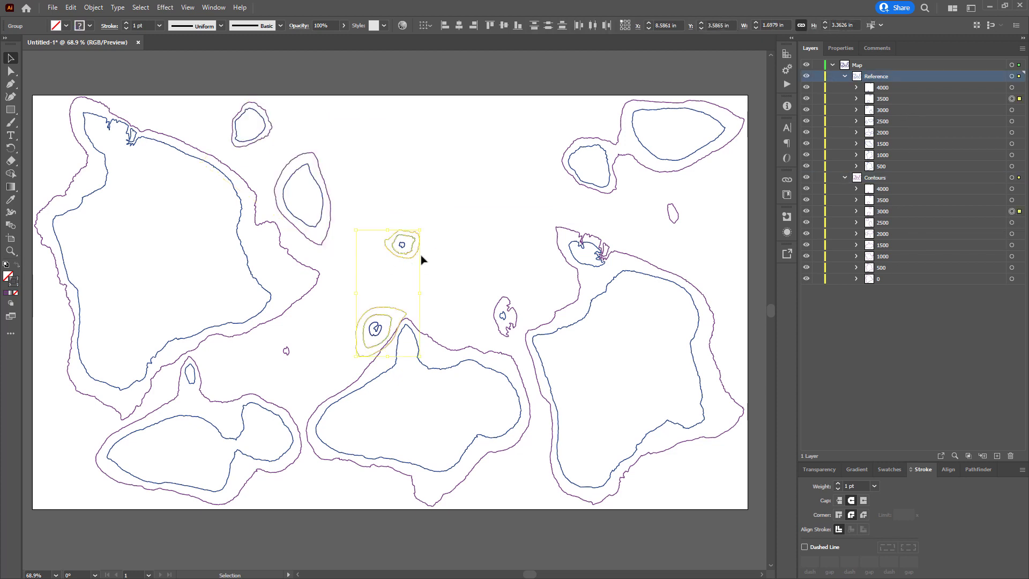
left_click_drag(421, 256, 536, 169)
- Move the 3500/4000 summit rings higher on the artboard and deselect
left_click(1012, 200)
left_click(1012, 87, "shift")
left_click_drag(386, 316, 373, 214)
left_click(428, 200)
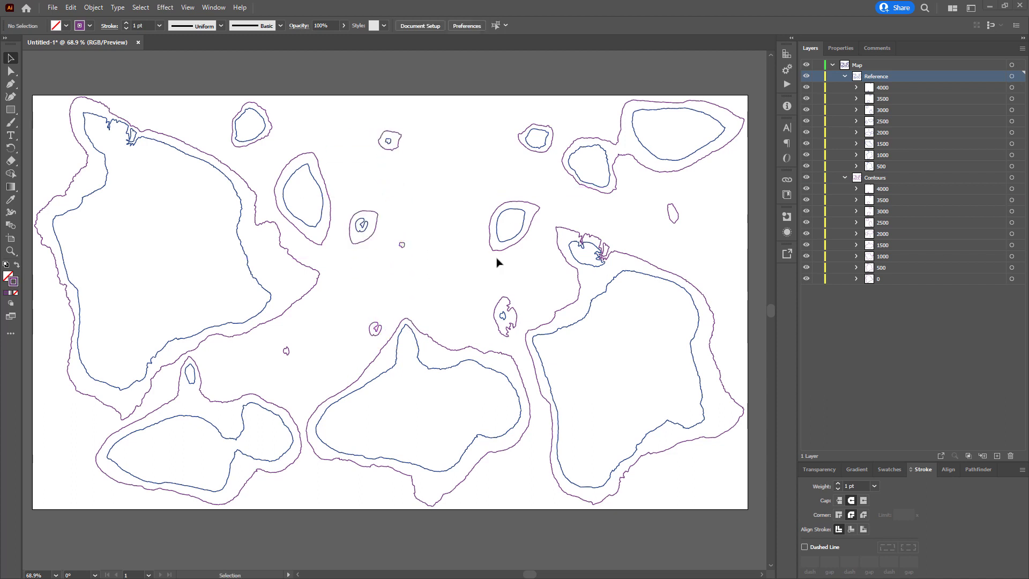
- Rename the Contours layer to 'Cut' and the Reference layer to 'Etch'
left_click(877, 179)
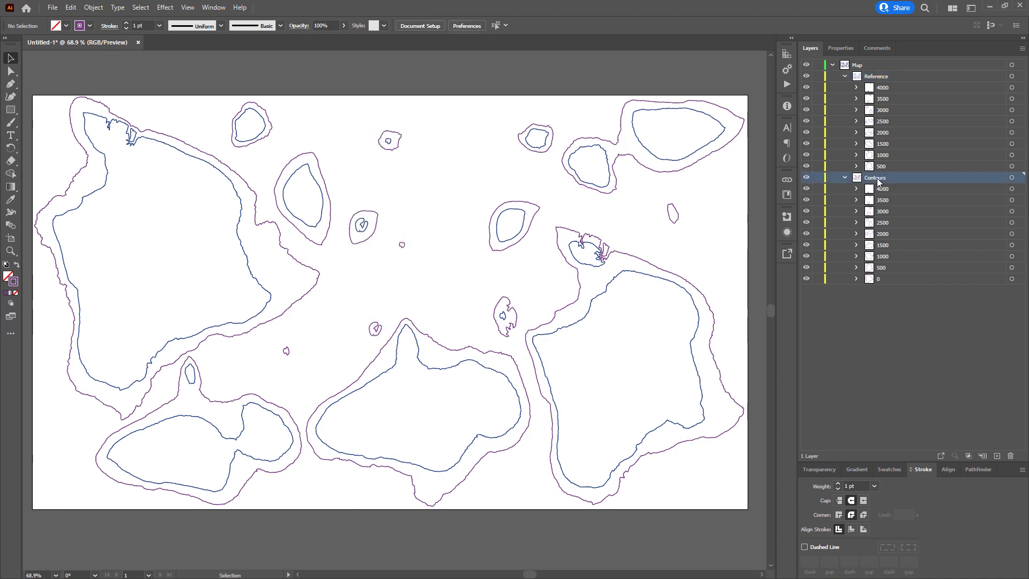
double_click(877, 178)
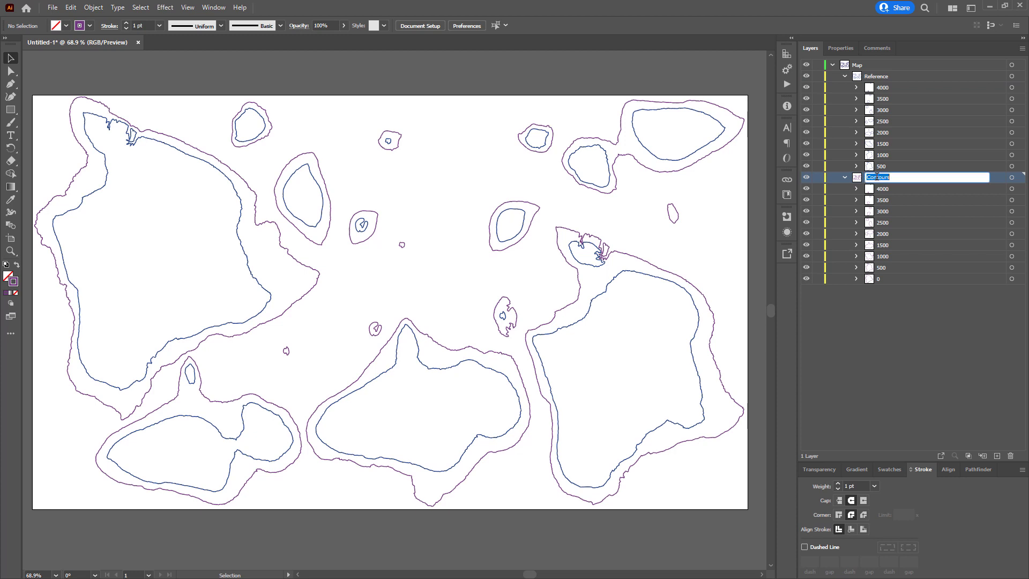
type("cut")
key("Return")
double_click(874, 76)
type("El")
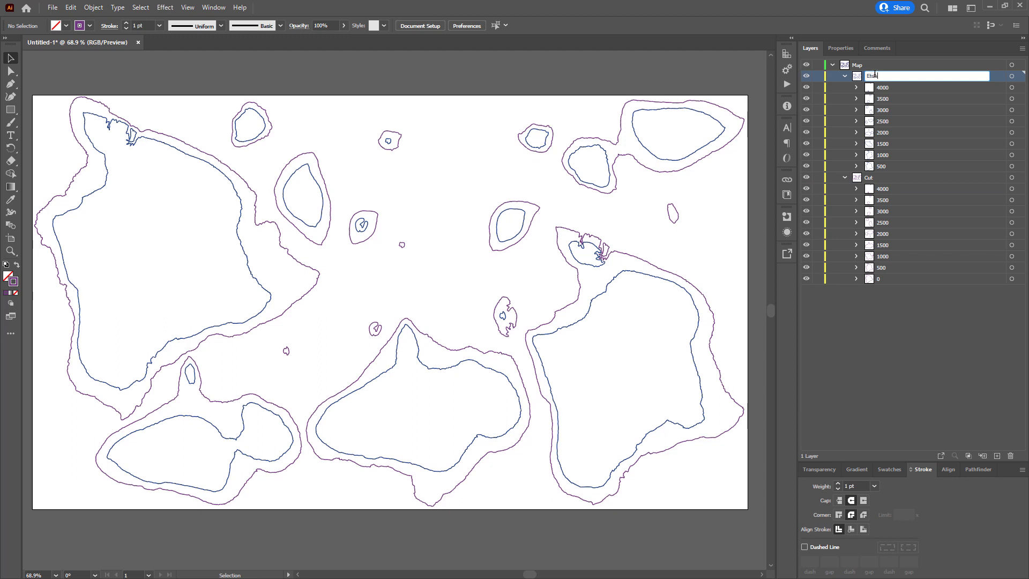
type("ch")
key("Return")
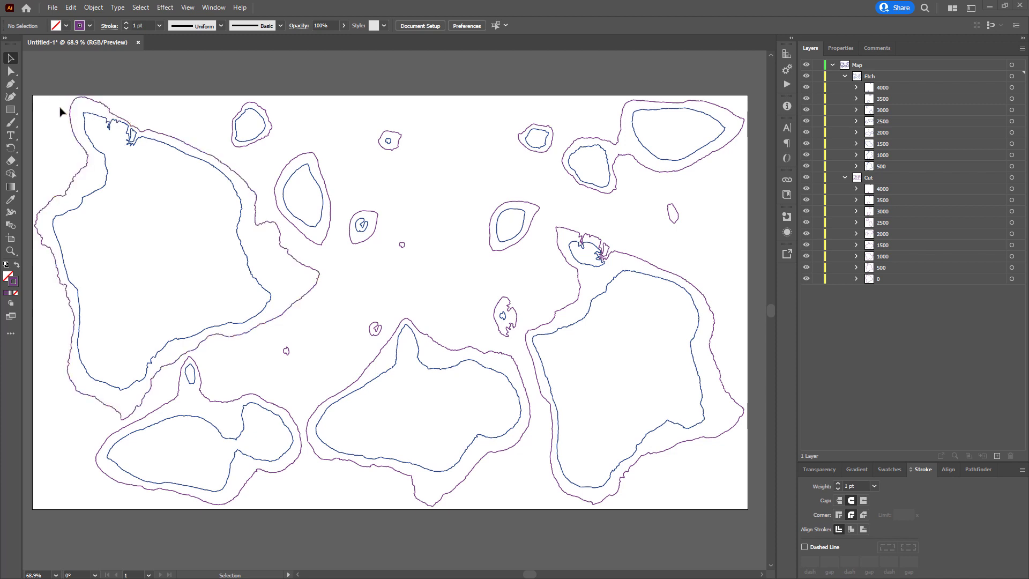
- Save the document as SVG 'Hawaii_ReadyForRobot.svg', accepting the default SVG options
left_click(52, 7)
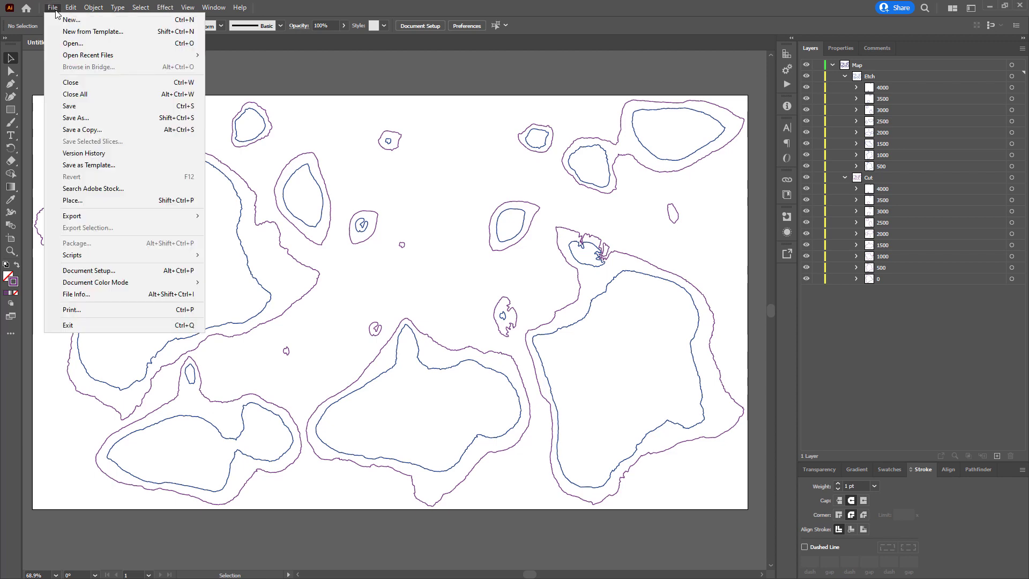
left_click(77, 118)
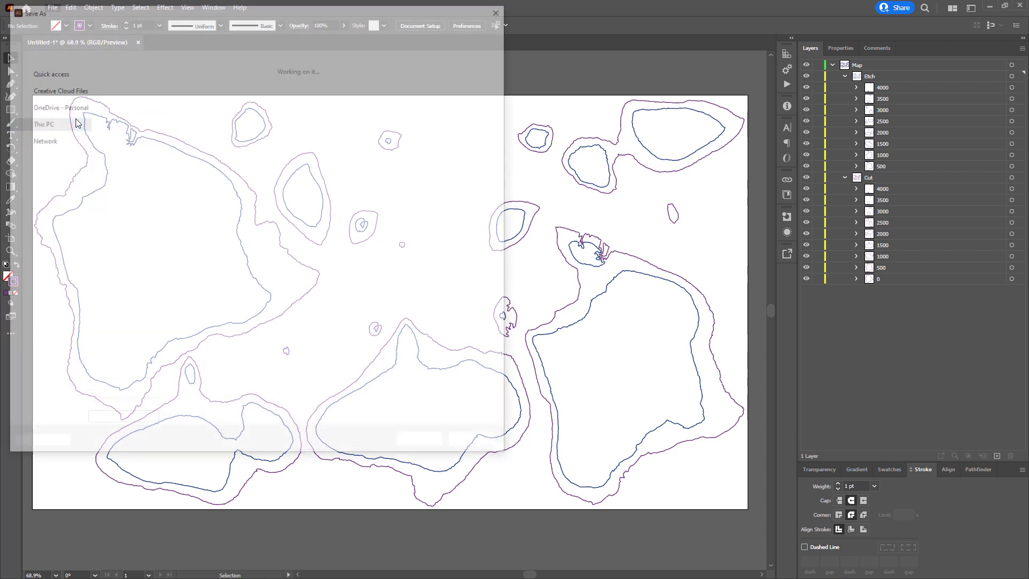
left_click(161, 349)
left_click(102, 395)
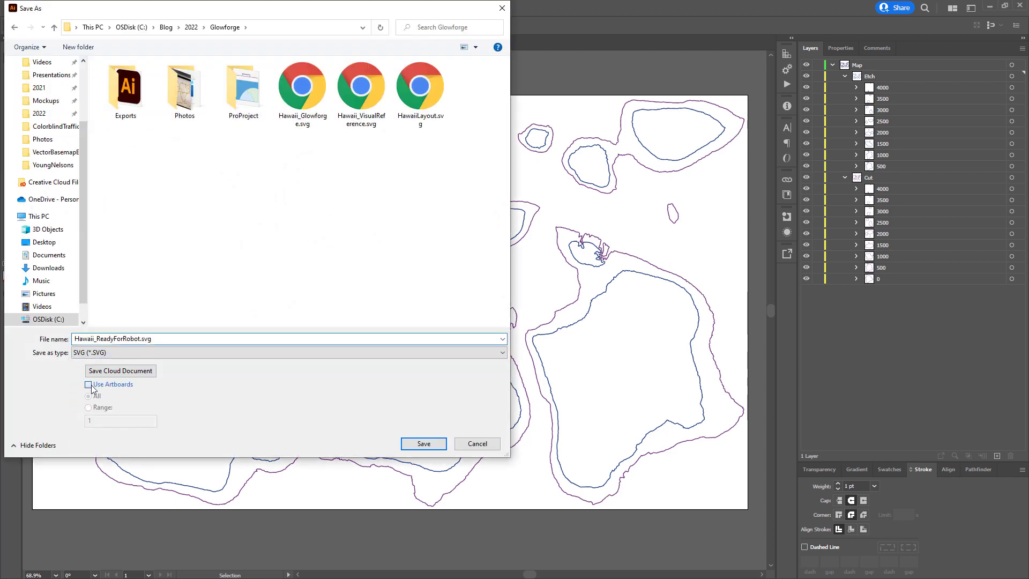
left_click(423, 444)
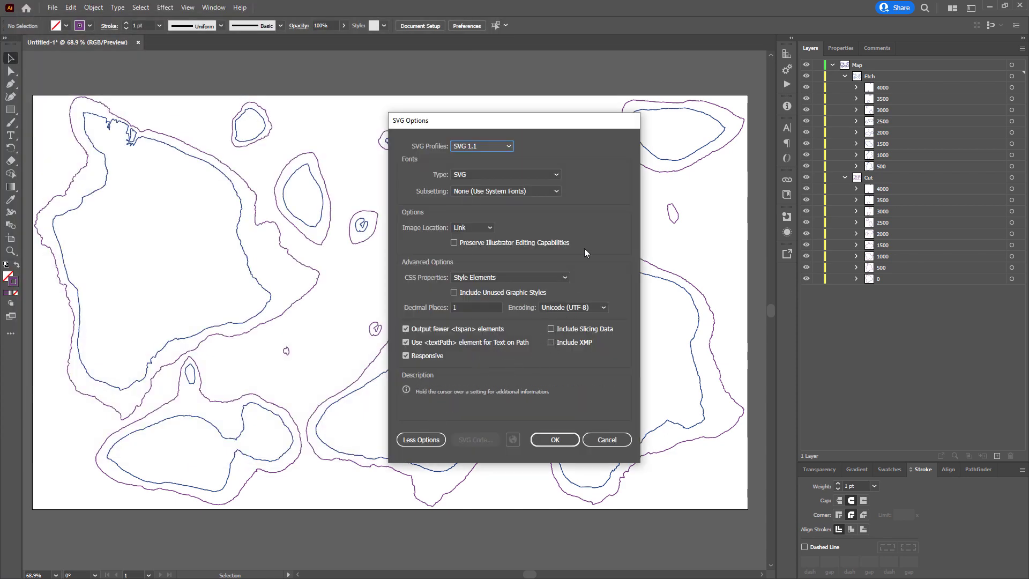
left_click(554, 438)
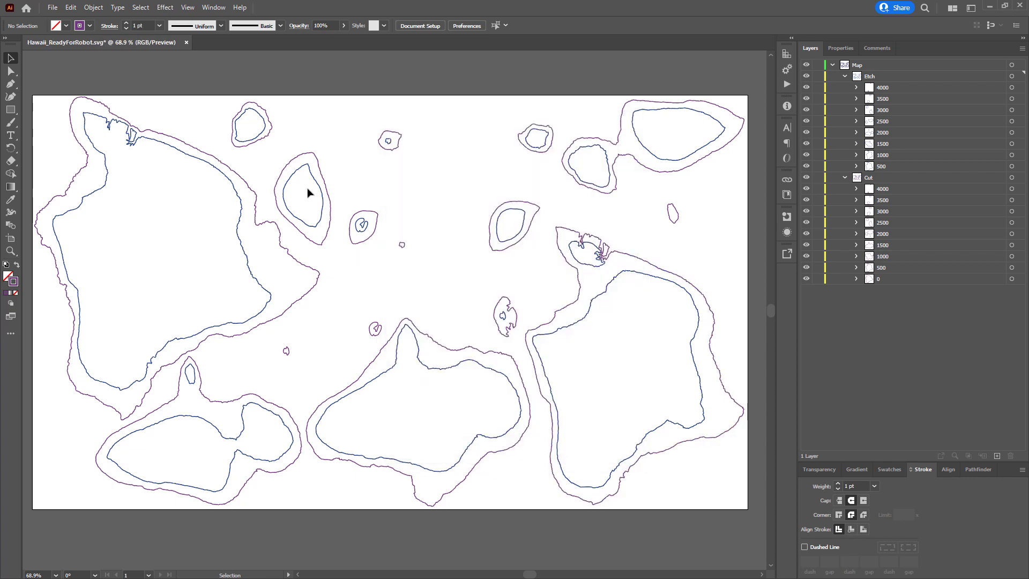